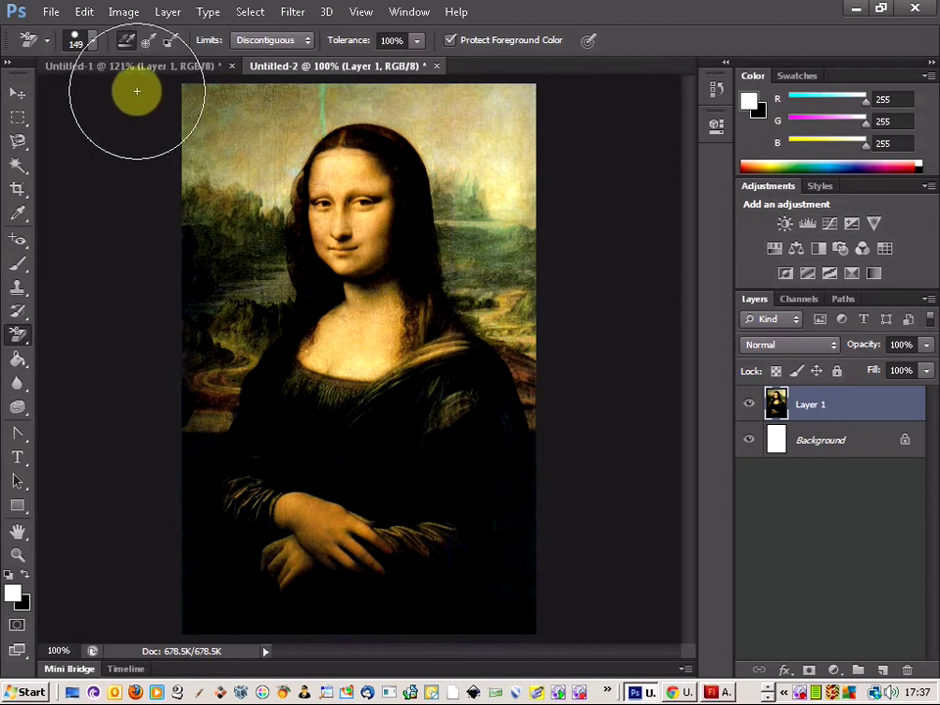
Erase the black background around the skull in Untitled-1 with the Magic Eraser.
left_click(16, 120)
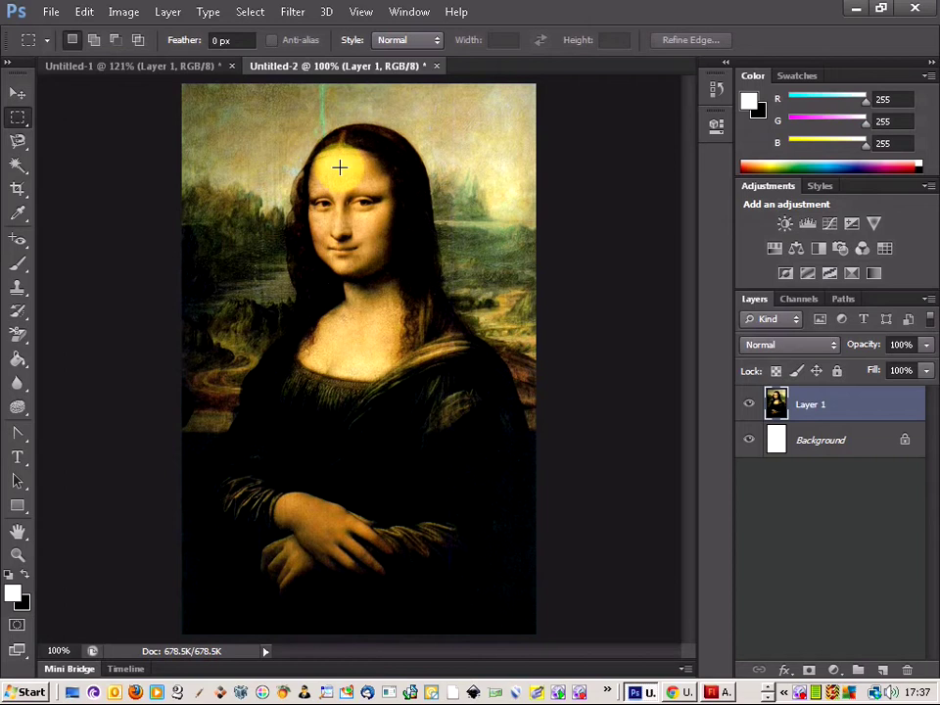
scroll(344, 171, "up", 1)
scroll(343, 172, "up", 2)
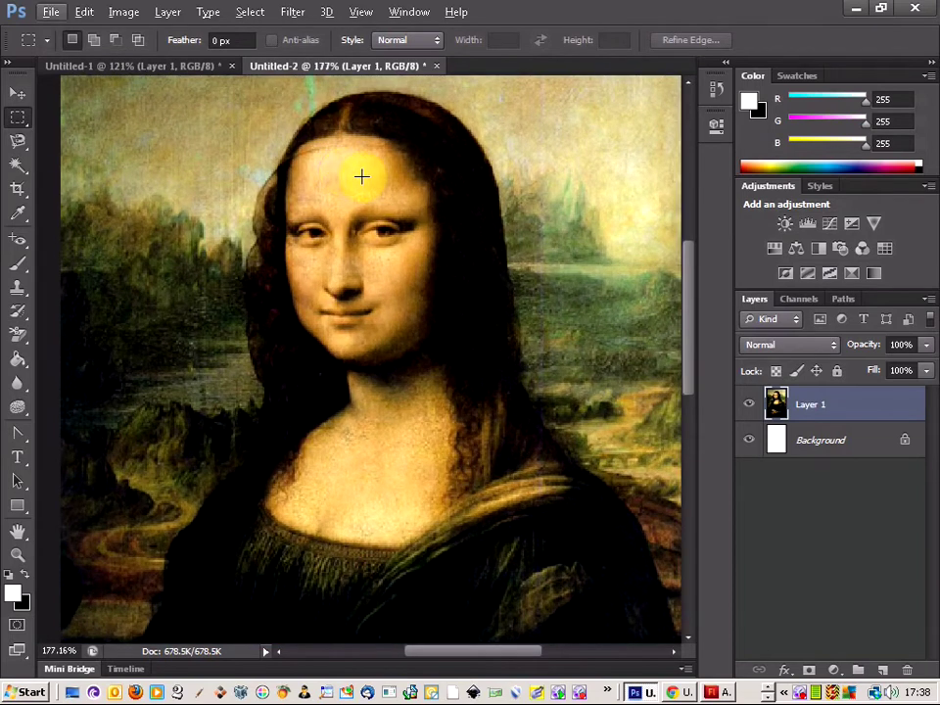
scroll(447, 208, "up", 1)
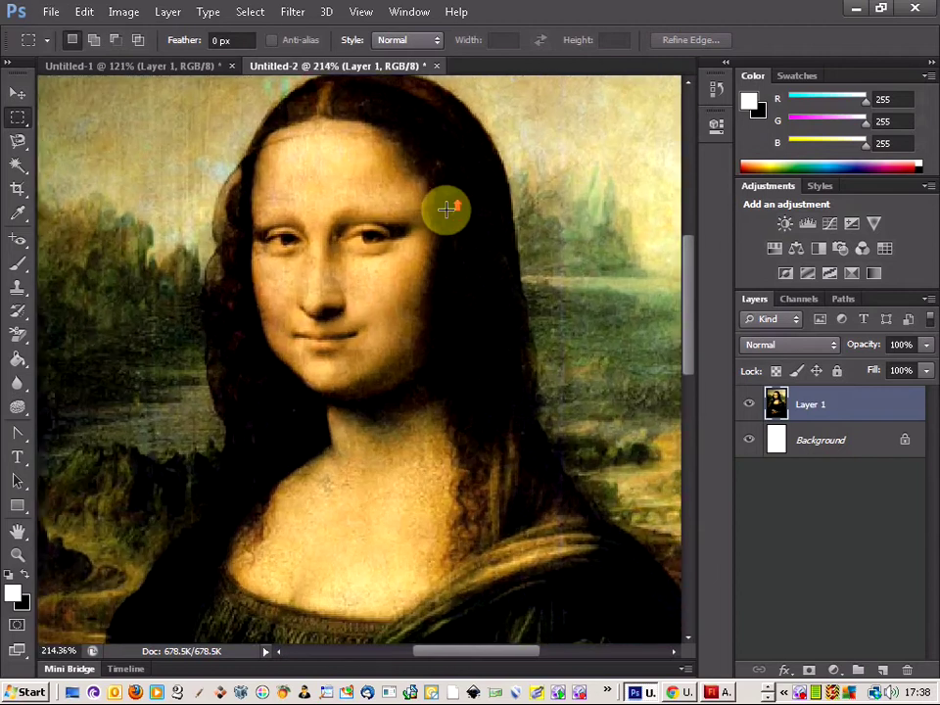
scroll(282, 195, "down", 2)
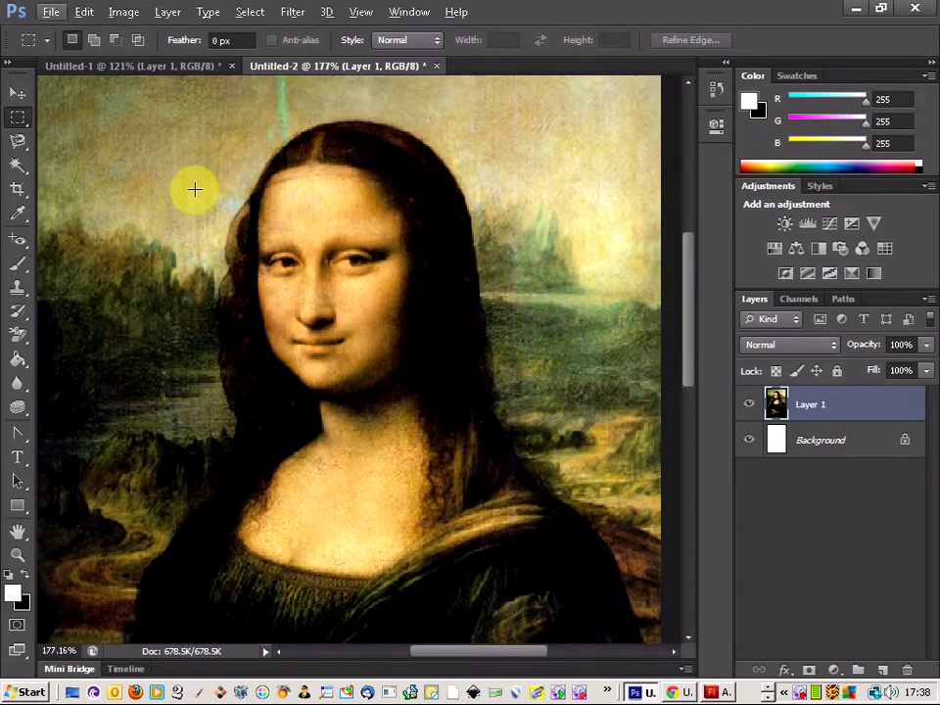
left_click(169, 69)
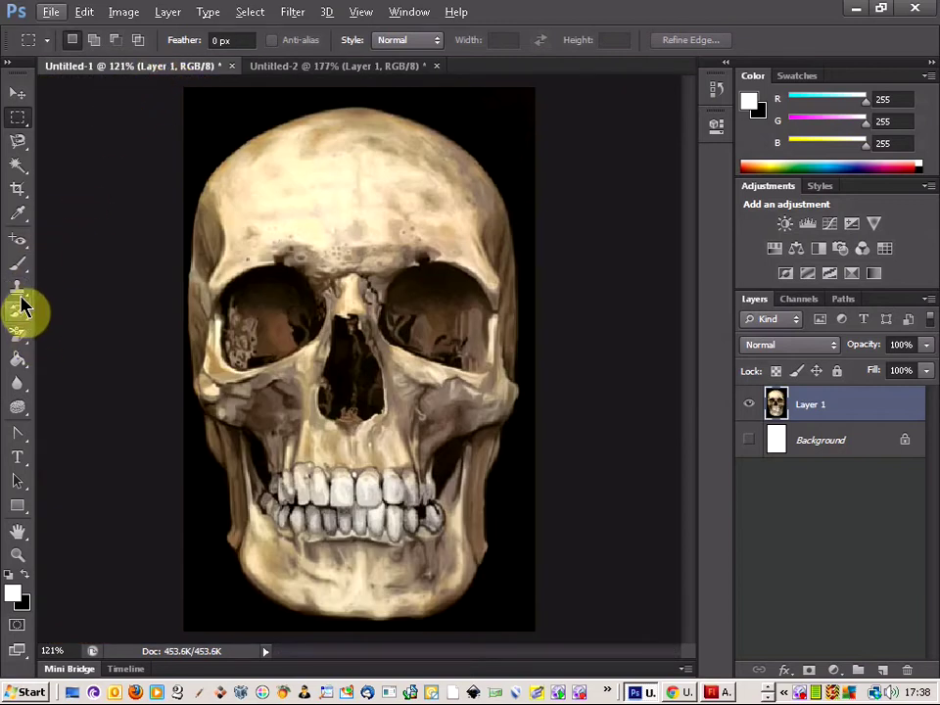
mouse_move(16, 336)
left_mouse_down()
mouse_move(64, 370)
mouse_move(67, 355)
mouse_move(65, 370)
left_mouse_up()
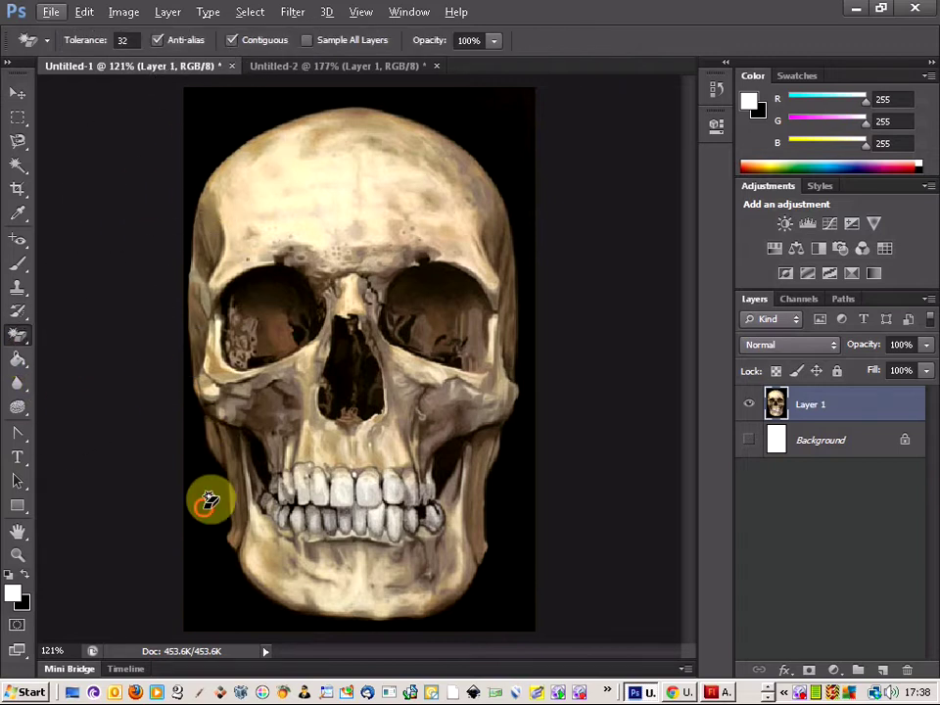
left_click(210, 494)
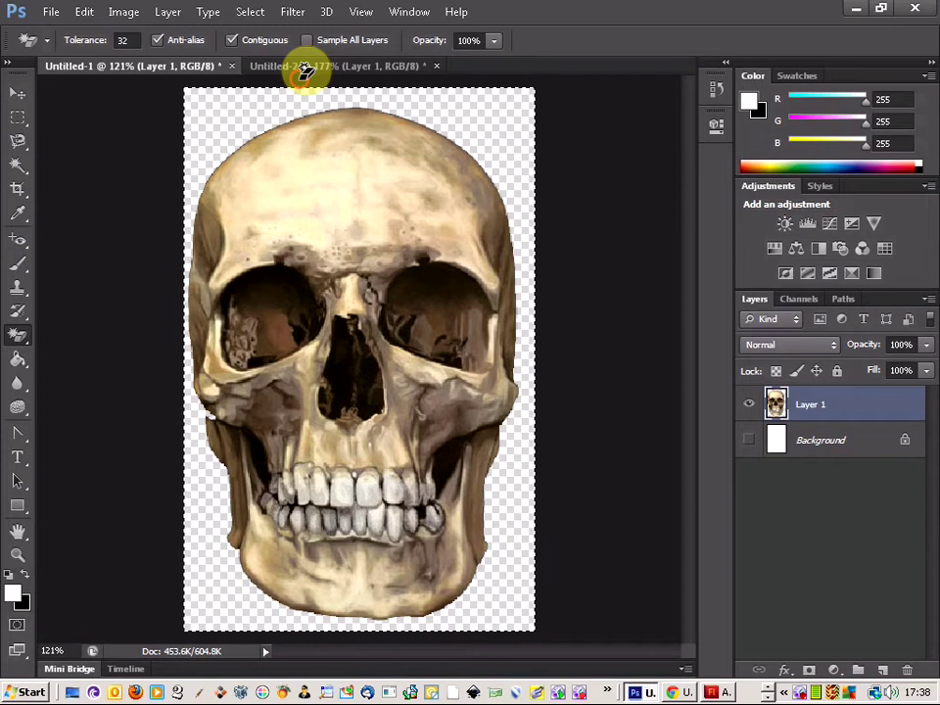
Copy the skull layer into the Mona Lisa document and shrink it over her face.
left_click(18, 117)
left_click_drag(317, 86, 378, 203)
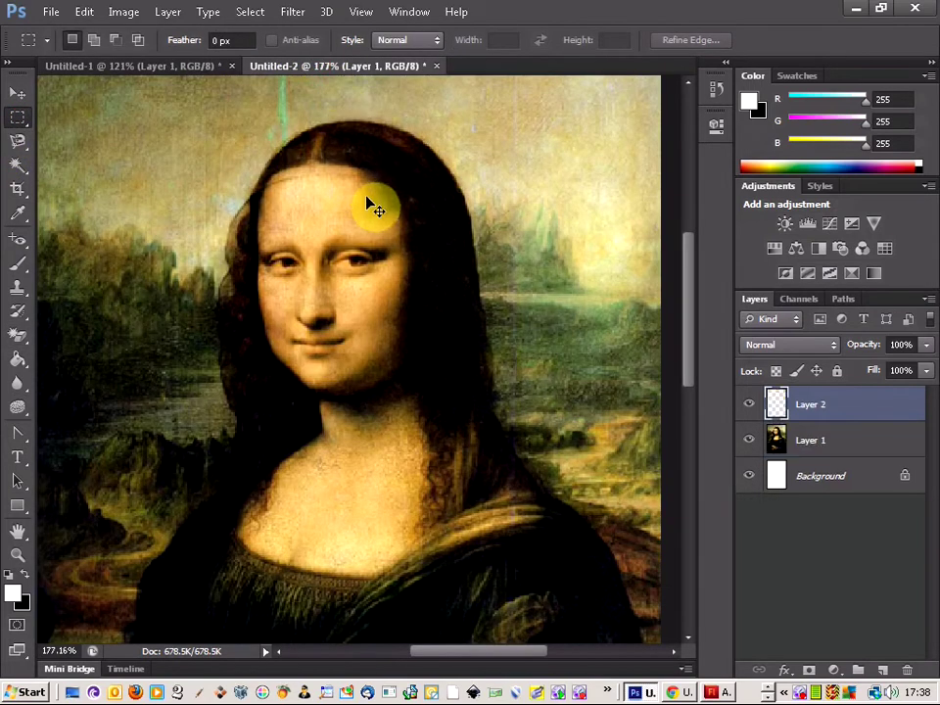
scroll(483, 259, "down", 5)
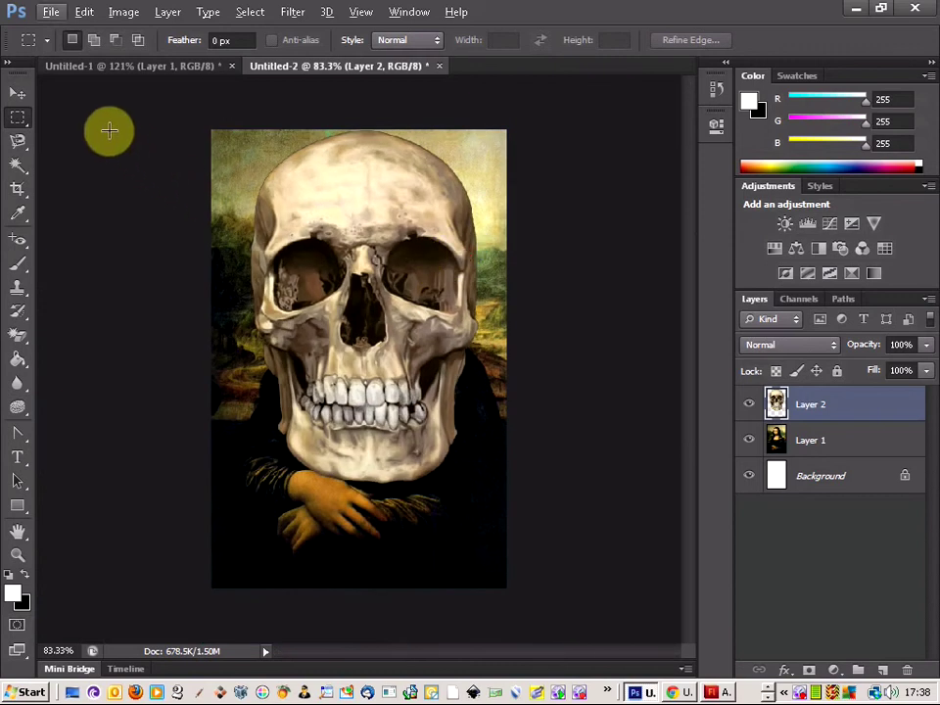
left_click(21, 98)
left_click_drag(479, 484, 360, 247)
left_click_drag(336, 174, 380, 206)
Lower the skull layer's opacity to 54%.
left_click(926, 344)
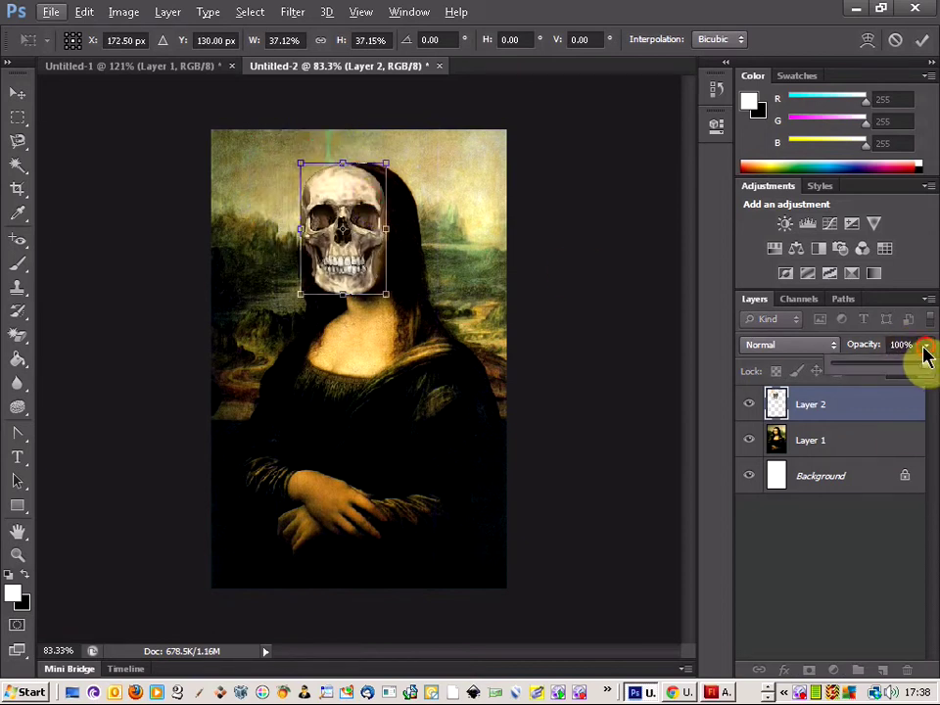
left_click_drag(924, 351, 876, 365)
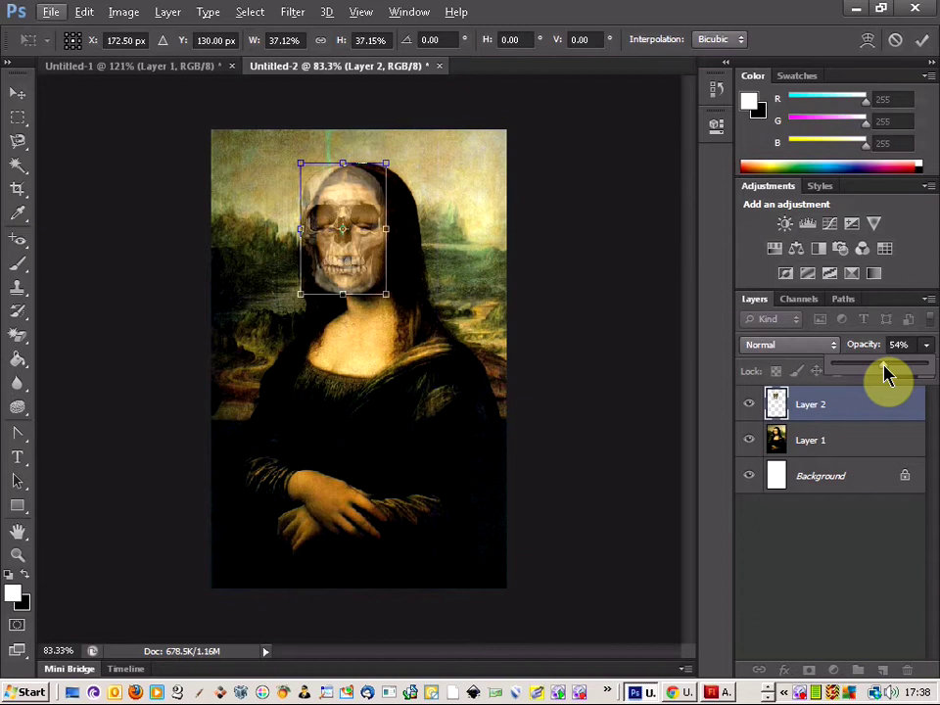
scroll(373, 202, "up", 3)
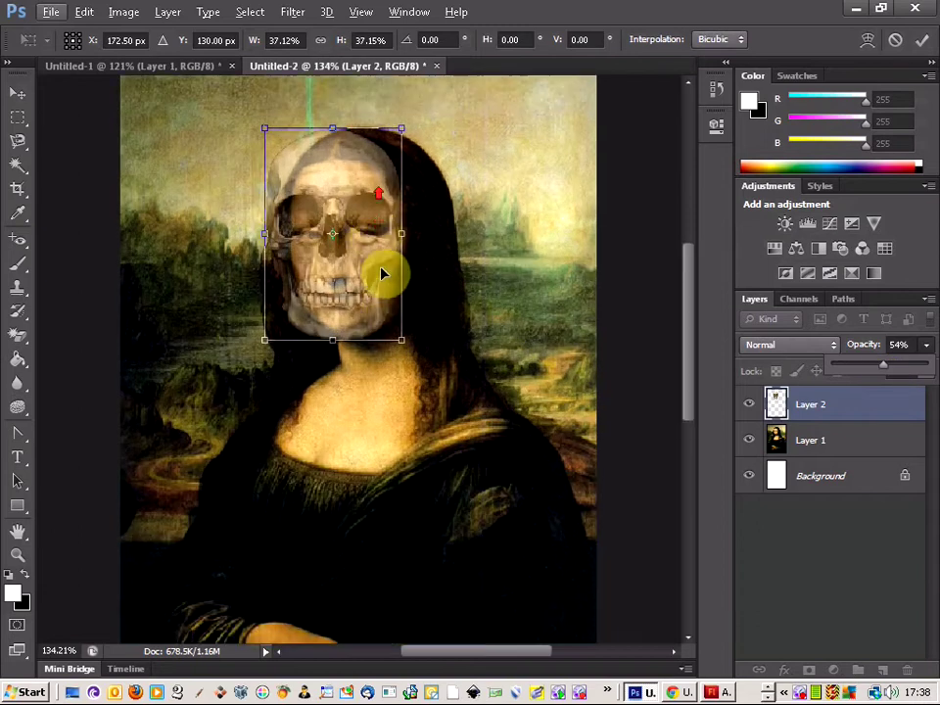
scroll(382, 274, "up", 2)
left_click_drag(357, 264, 364, 295)
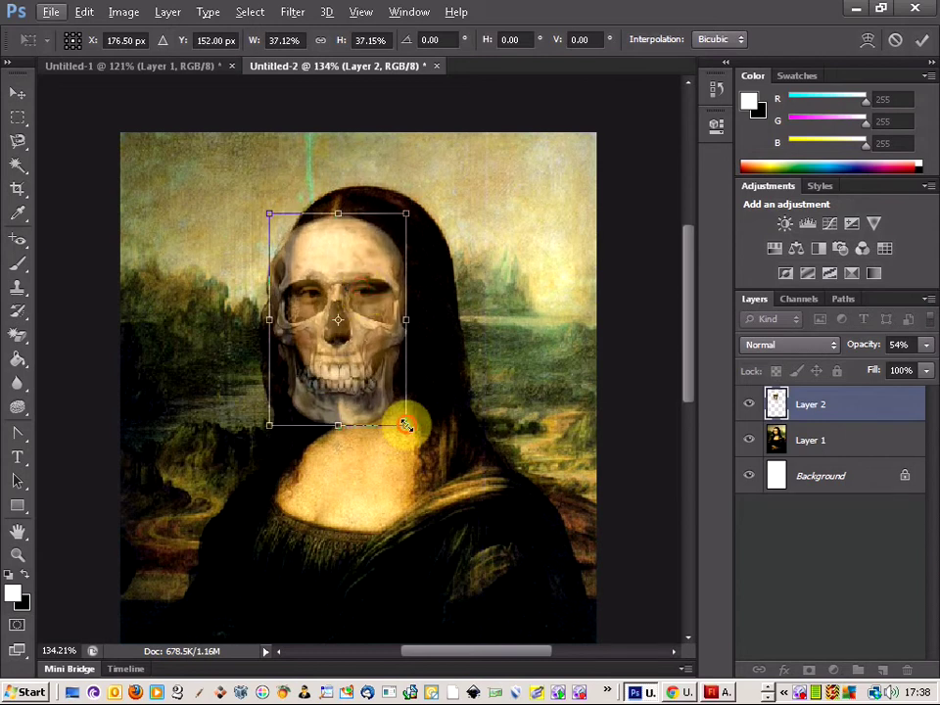
Fine-tune the skull's size and position to about 30.43% × 31.10%, centred on her face.
left_click_drag(405, 425, 388, 402)
left_click_drag(363, 287, 373, 292)
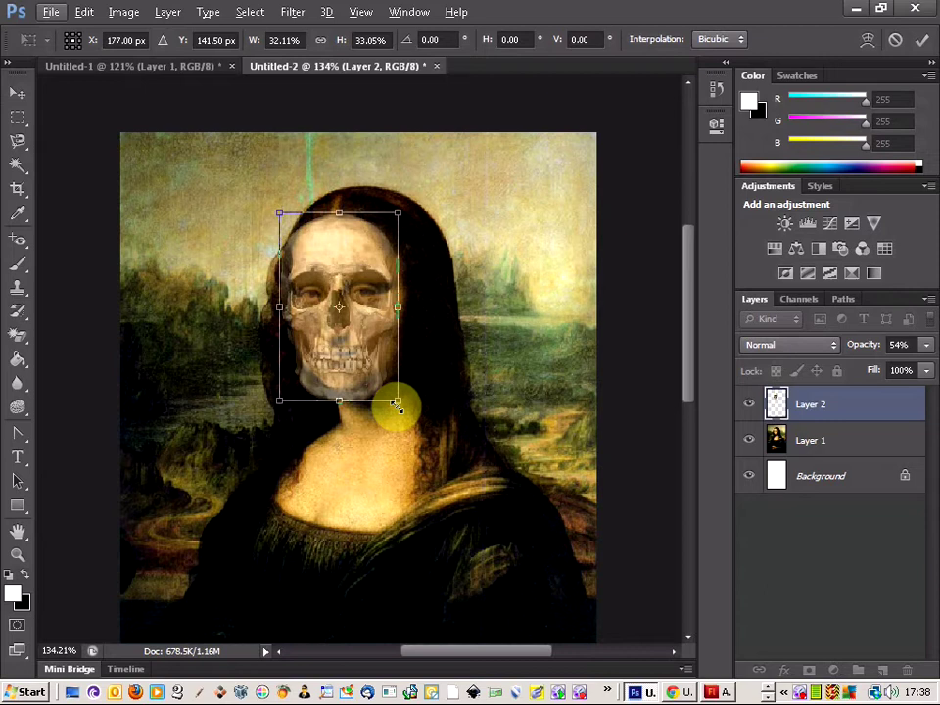
left_click_drag(397, 401, 396, 397)
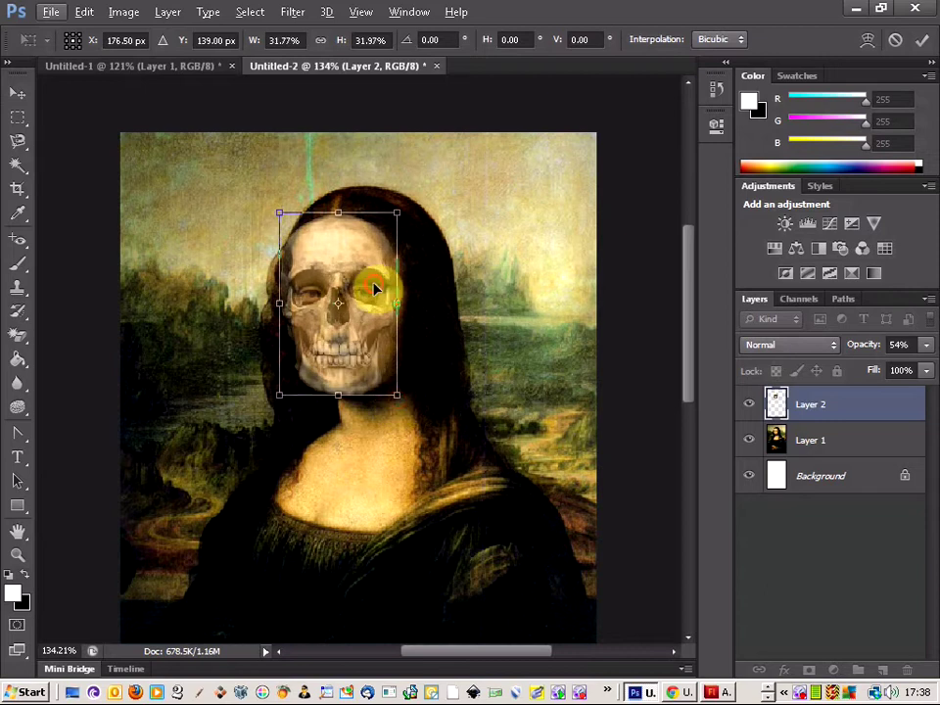
left_click_drag(376, 288, 377, 291)
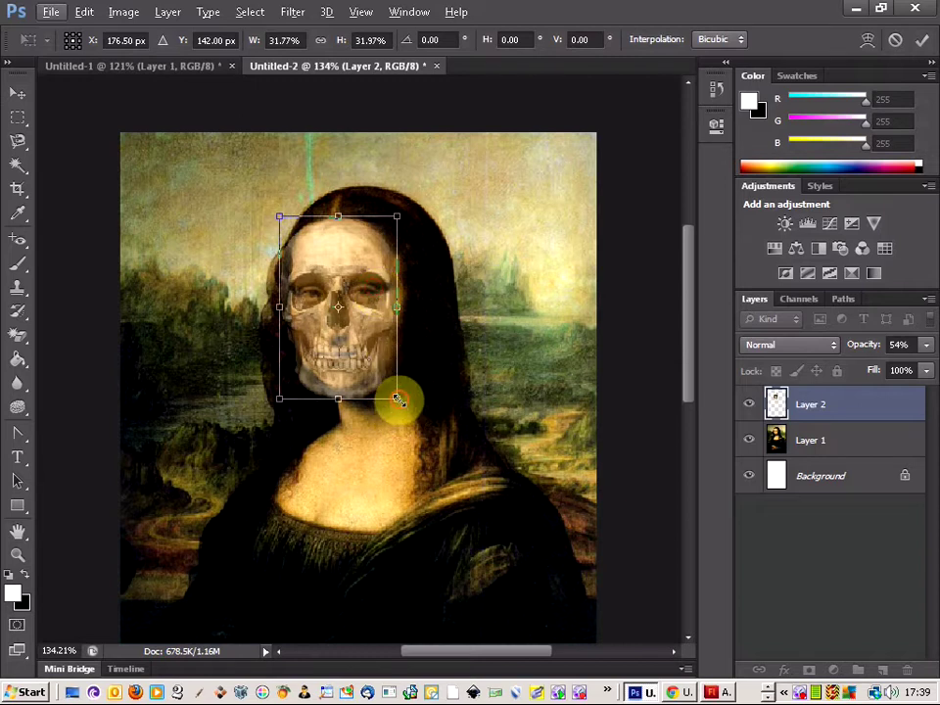
left_click_drag(396, 397, 391, 393)
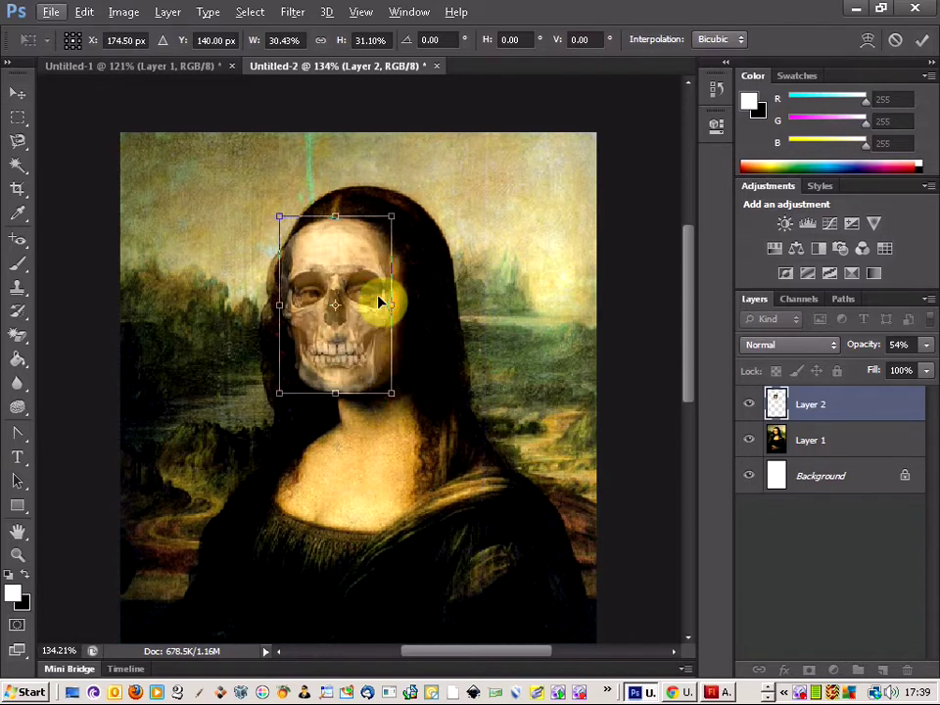
left_click_drag(378, 276, 383, 276)
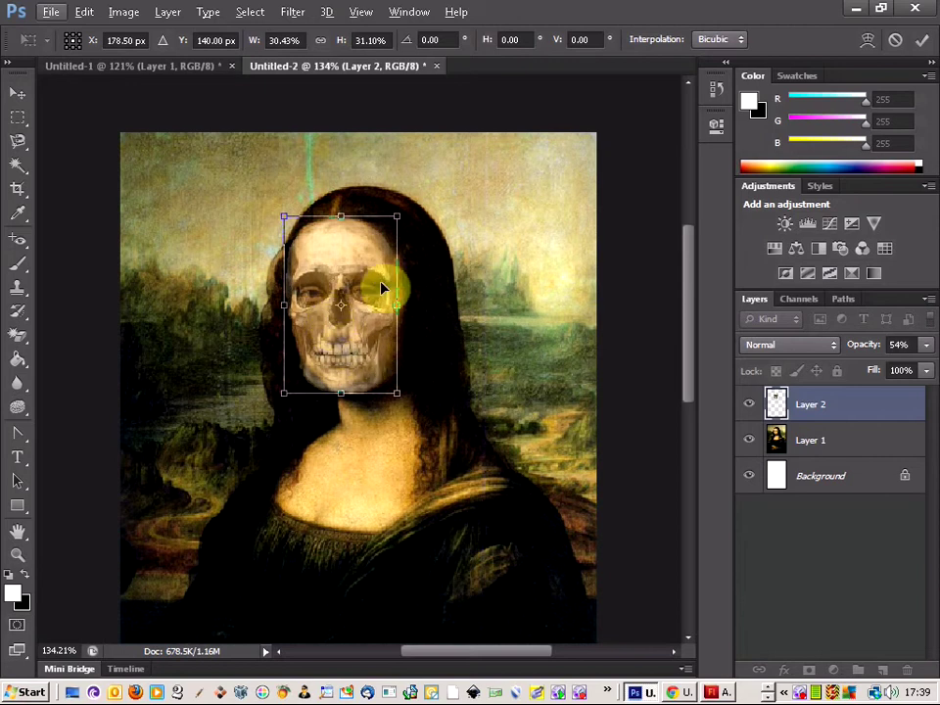
Apply the scaling, then skew the skull in perspective to match her head.
left_click(17, 118)
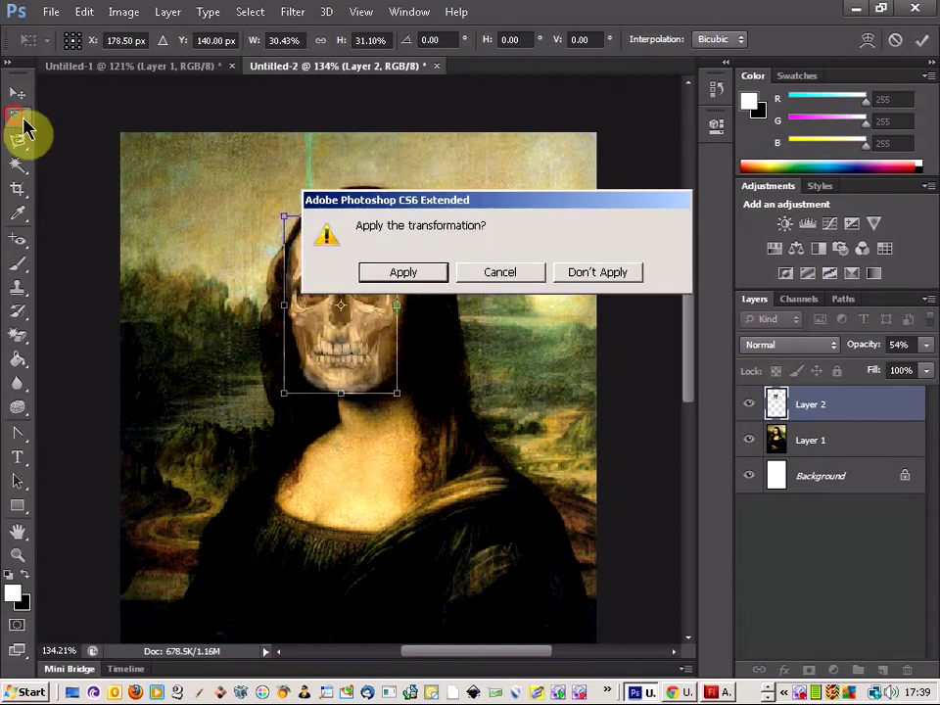
left_click(399, 273)
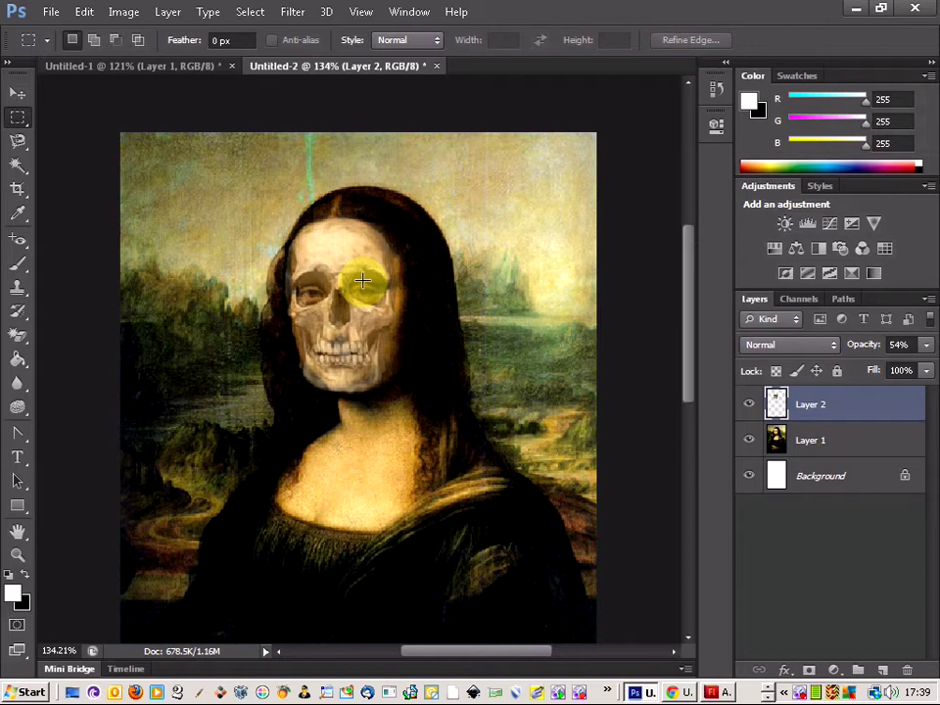
left_click(85, 12)
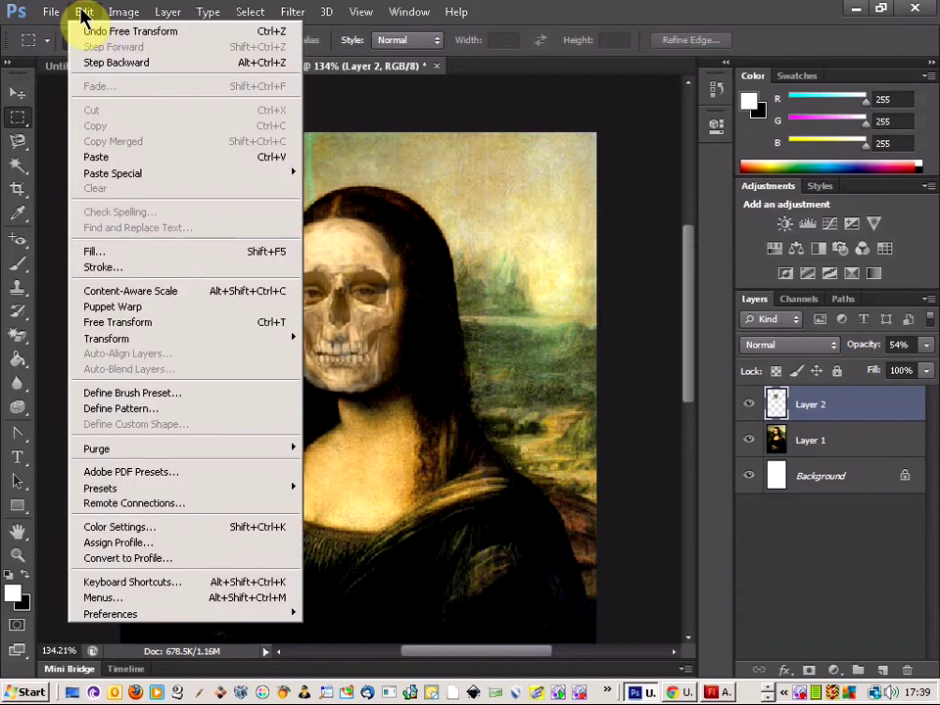
mouse_move(106, 338)
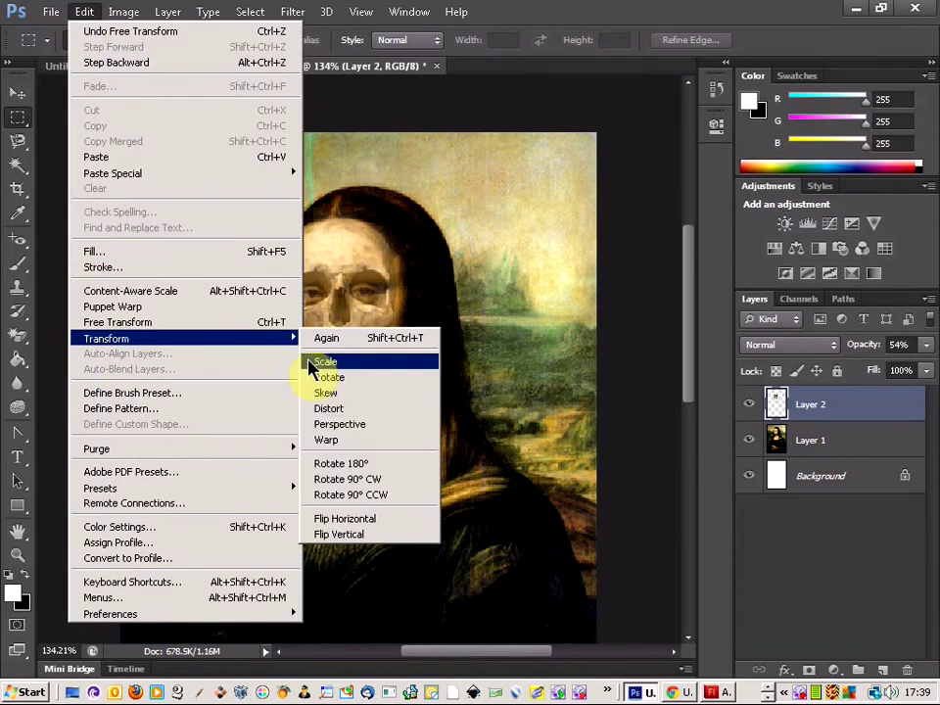
left_click(346, 429)
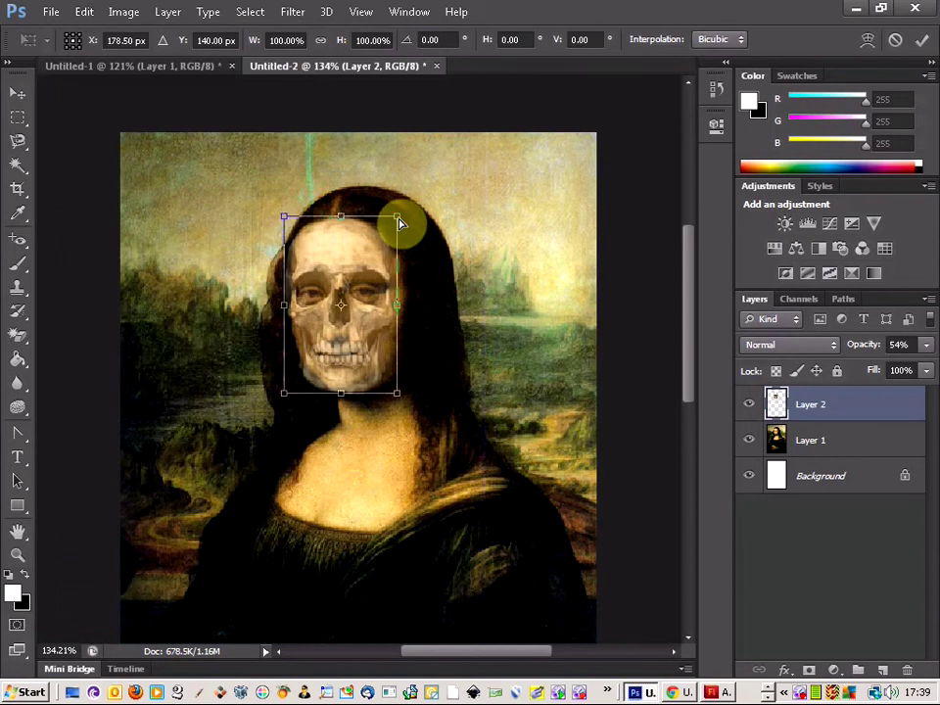
left_click_drag(398, 221, 372, 245)
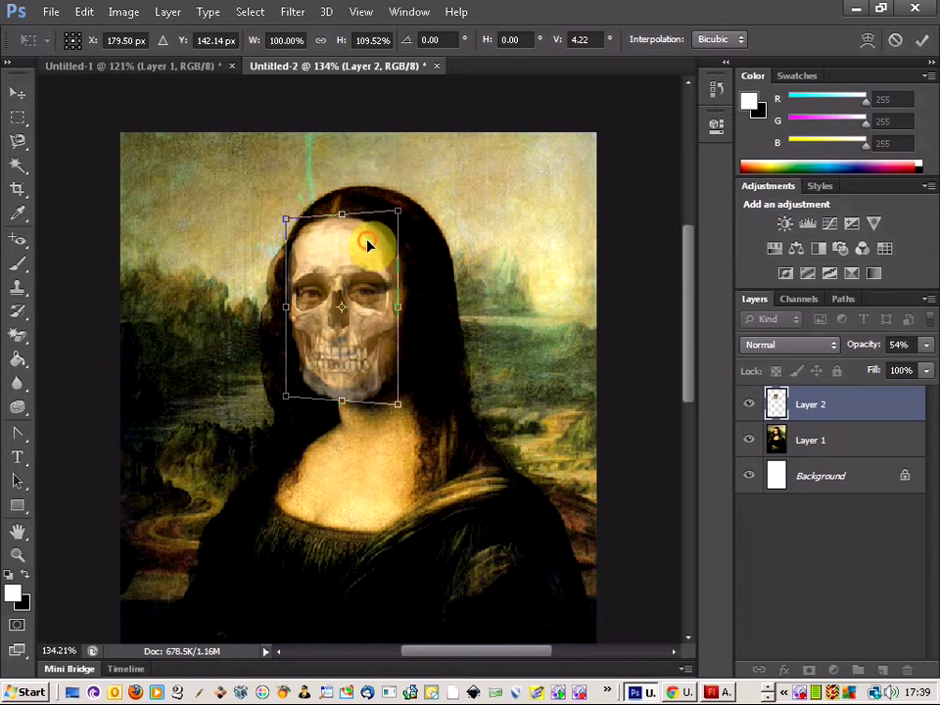
left_click_drag(399, 210, 400, 216)
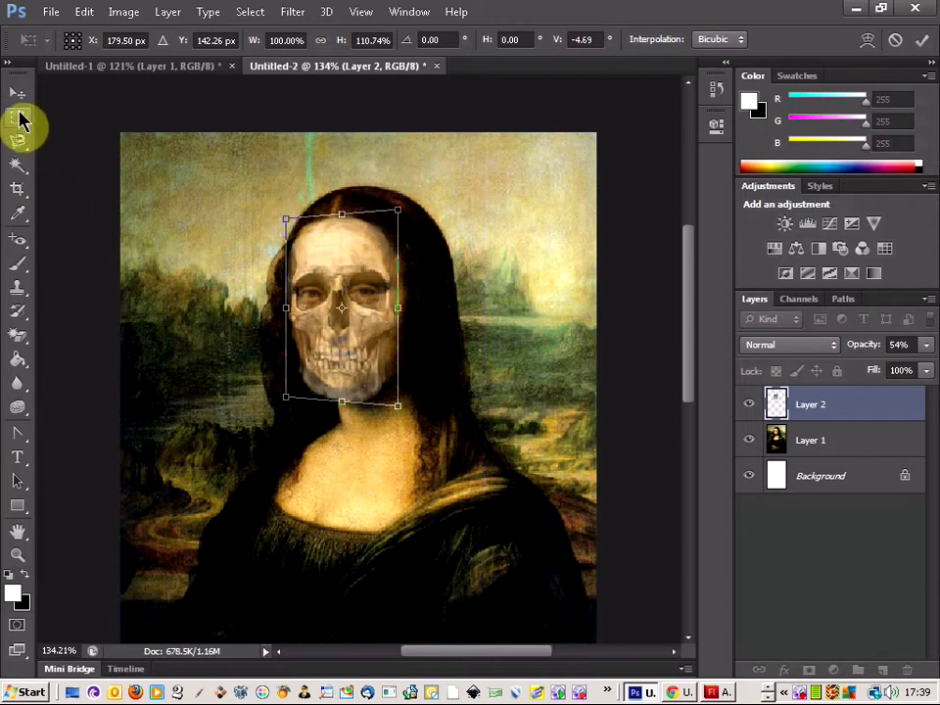
Apply the perspective and shorten the skull to 95.48% height with Free Transform.
left_click(19, 115)
left_click(387, 274)
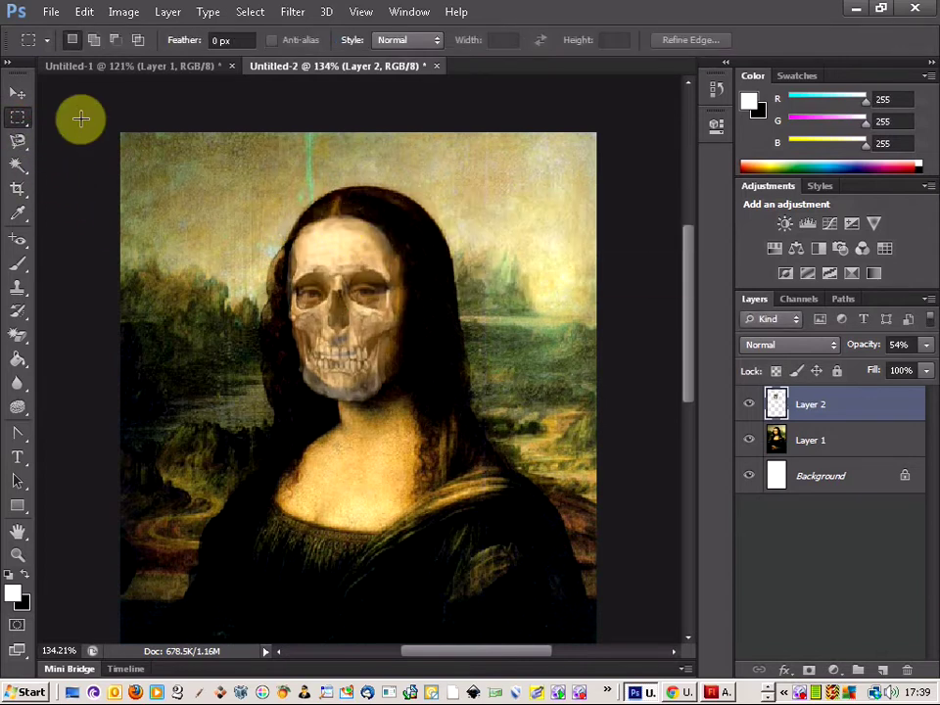
key("ctrl+t")
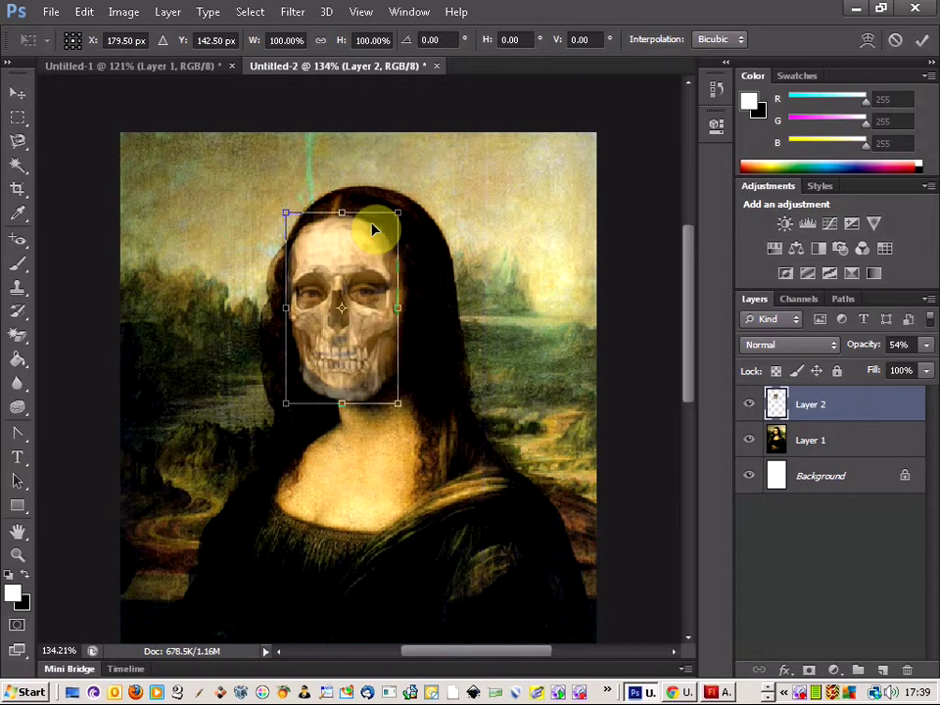
left_click_drag(341, 215, 338, 239)
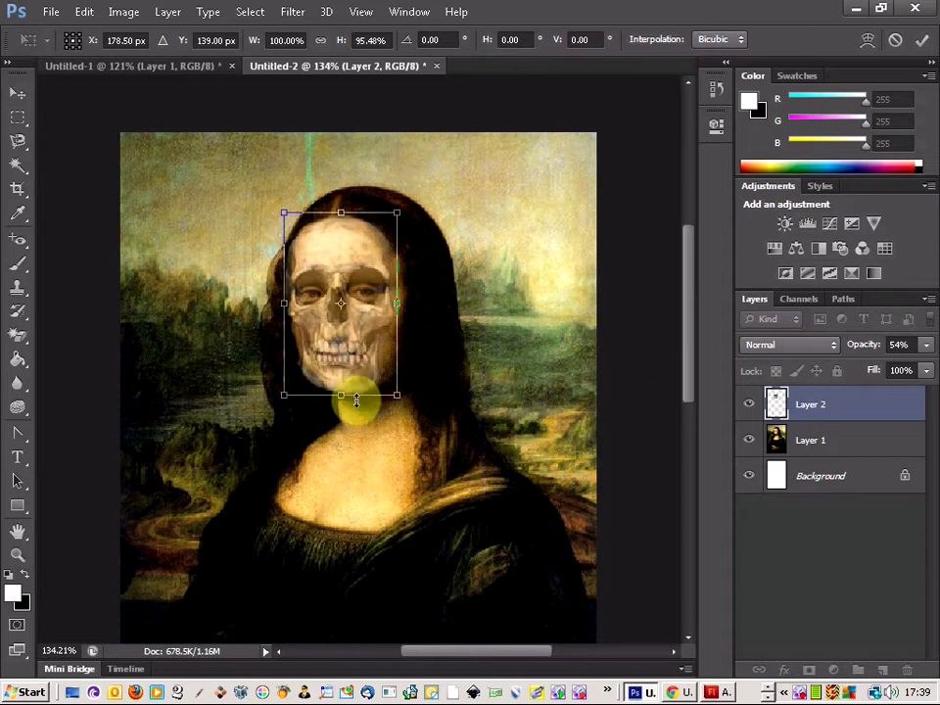
Compare Multiply and Darken blending, raise opacity to 100%, and settle on Multiply.
left_click(821, 347)
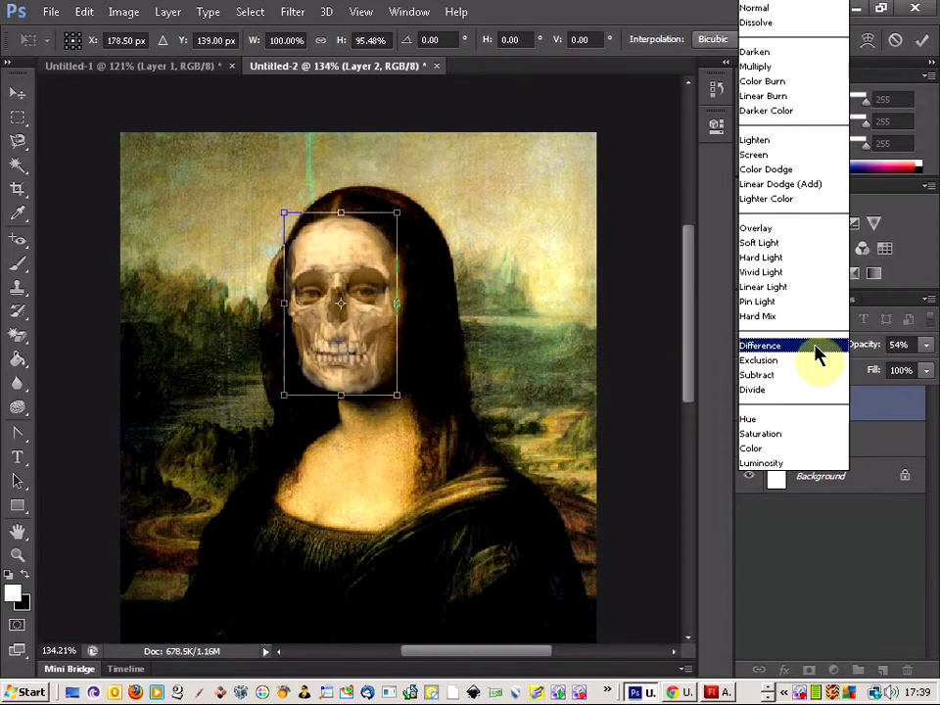
left_click(789, 68)
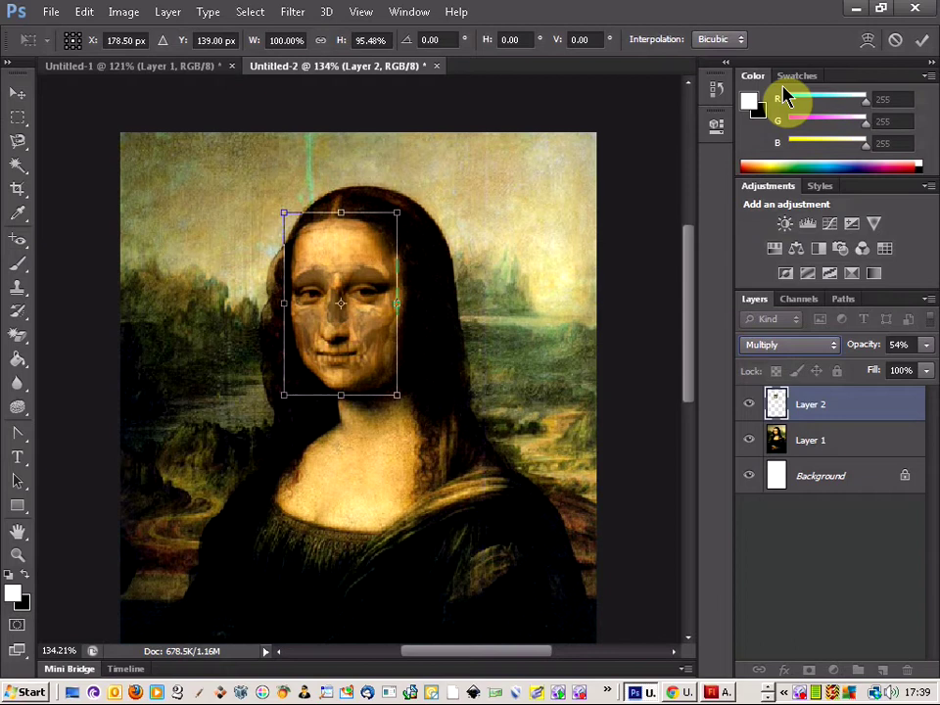
left_click(791, 345)
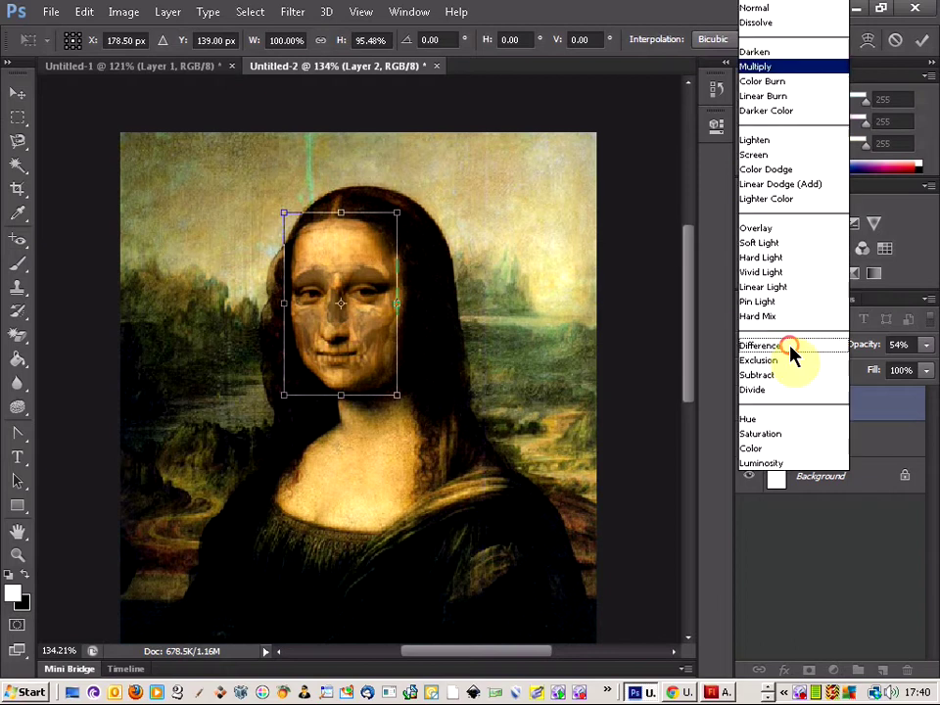
left_click(778, 53)
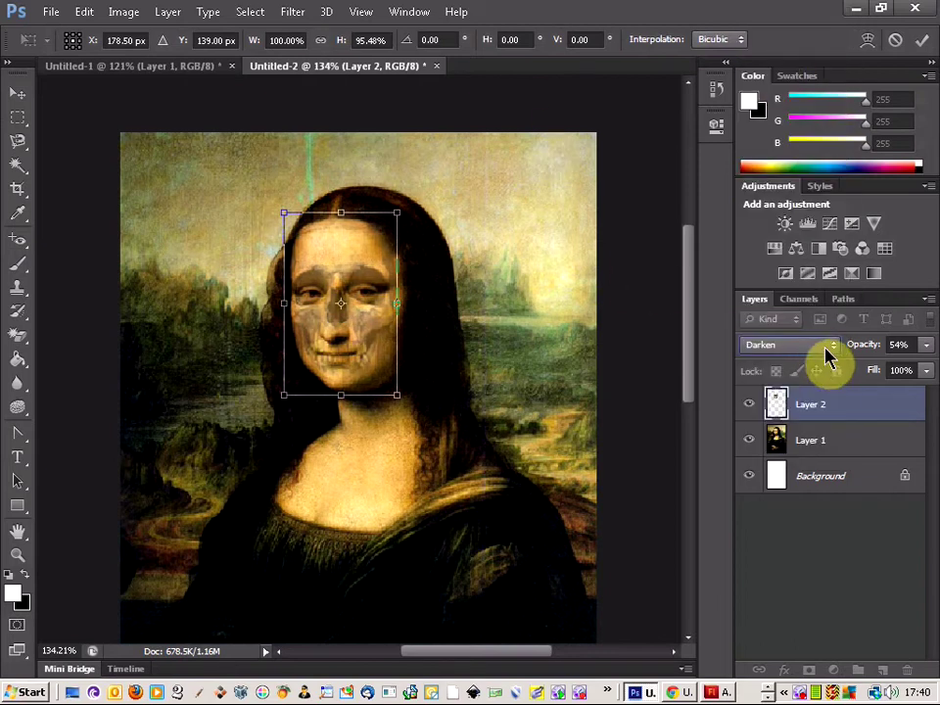
left_click(925, 344)
left_click_drag(892, 378, 929, 373)
left_click(808, 345)
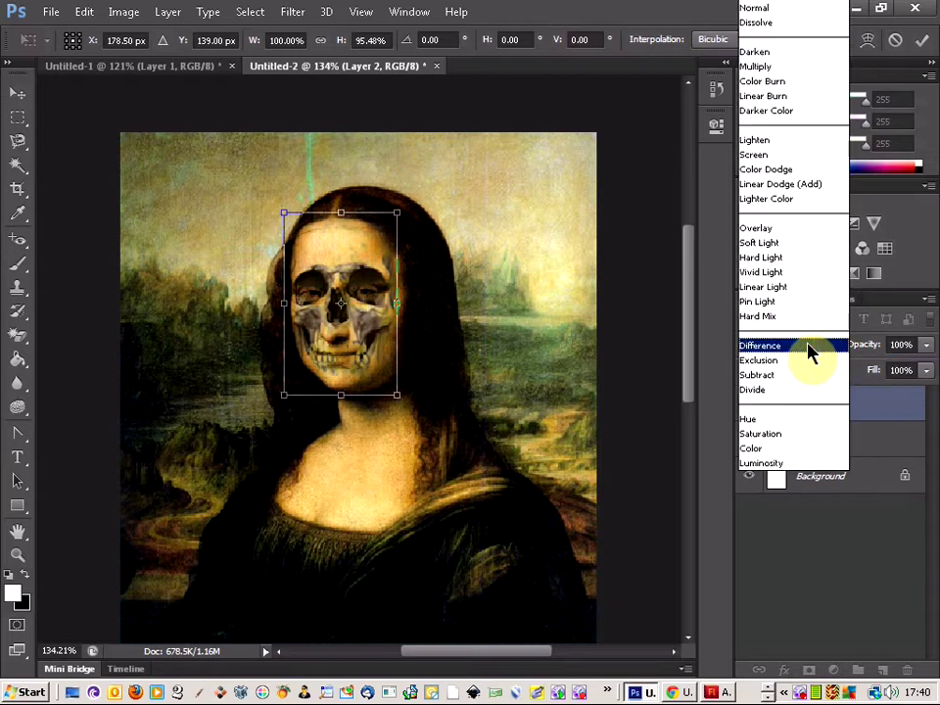
left_click(796, 64)
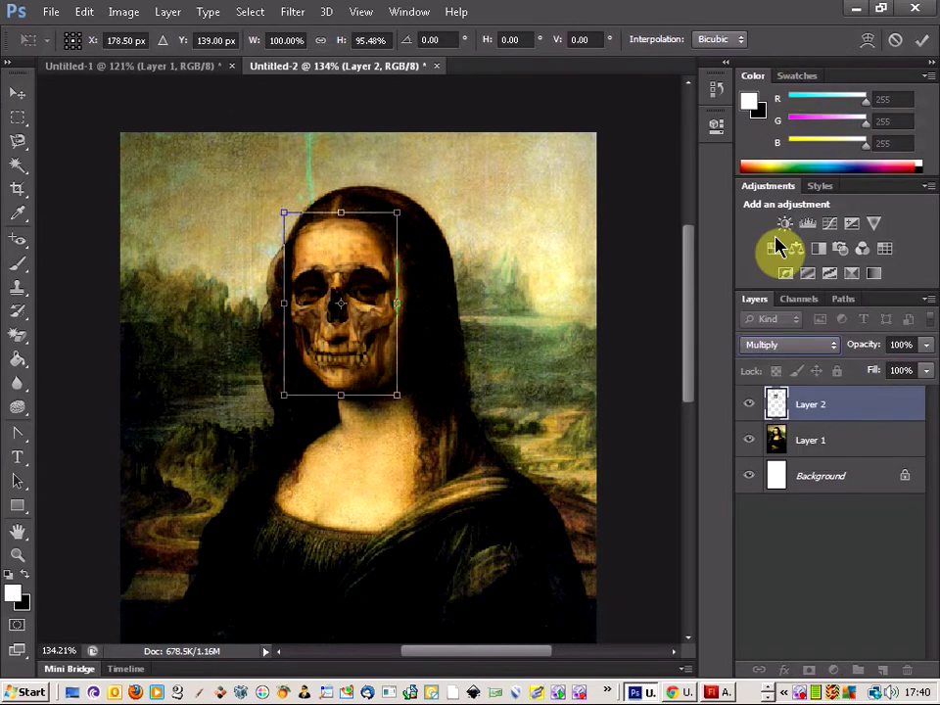
key("Up")
key("Down")
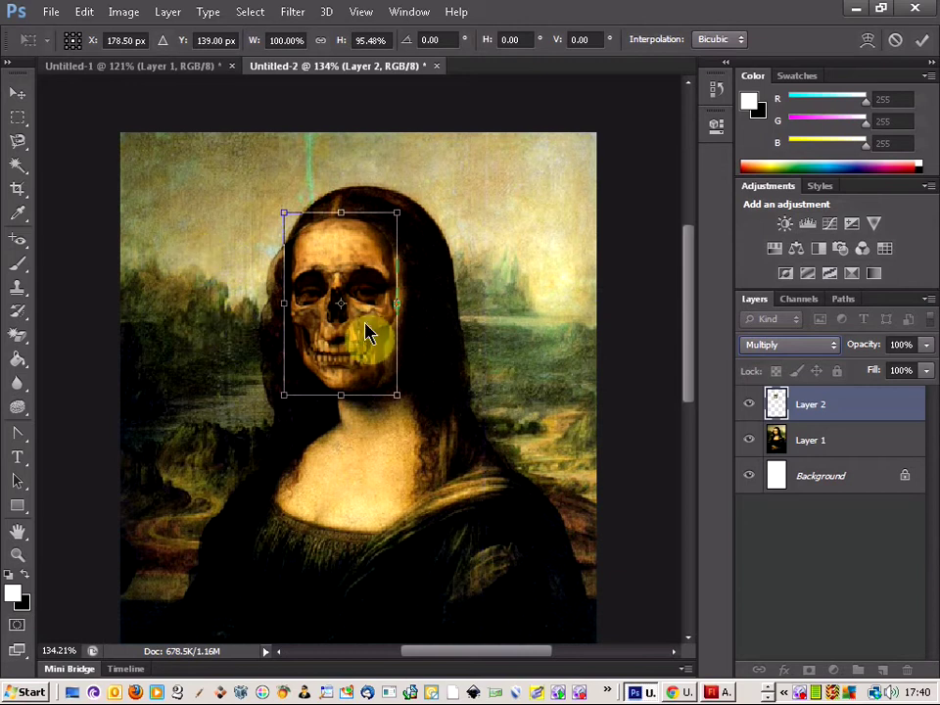
Apply the 95.48% height squash and move the skull slightly down and left.
left_click(18, 117)
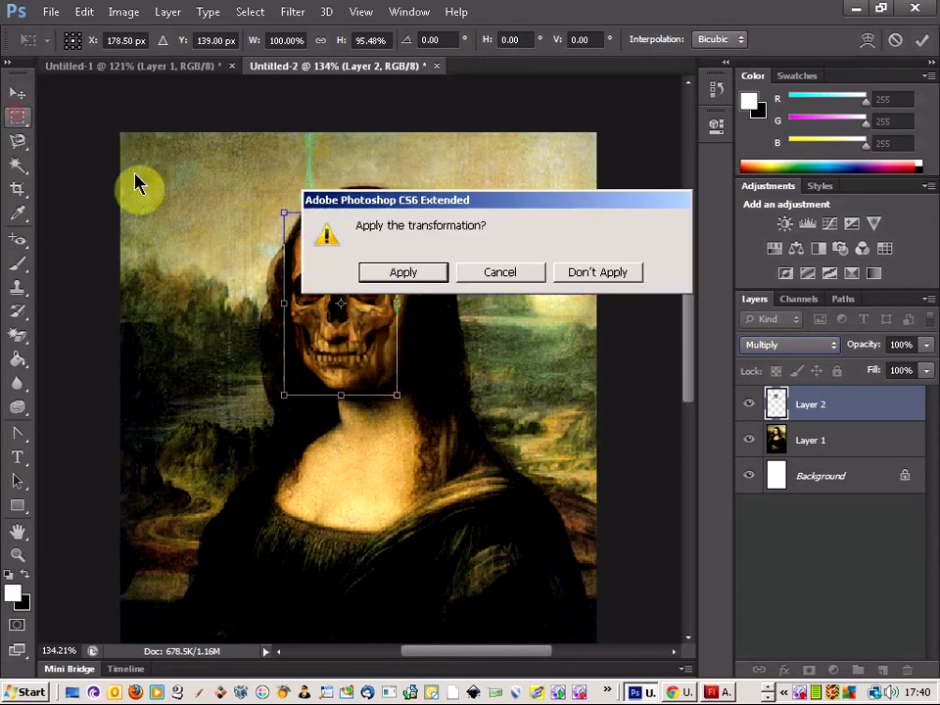
left_click(403, 273)
scroll(337, 347, "up", 6)
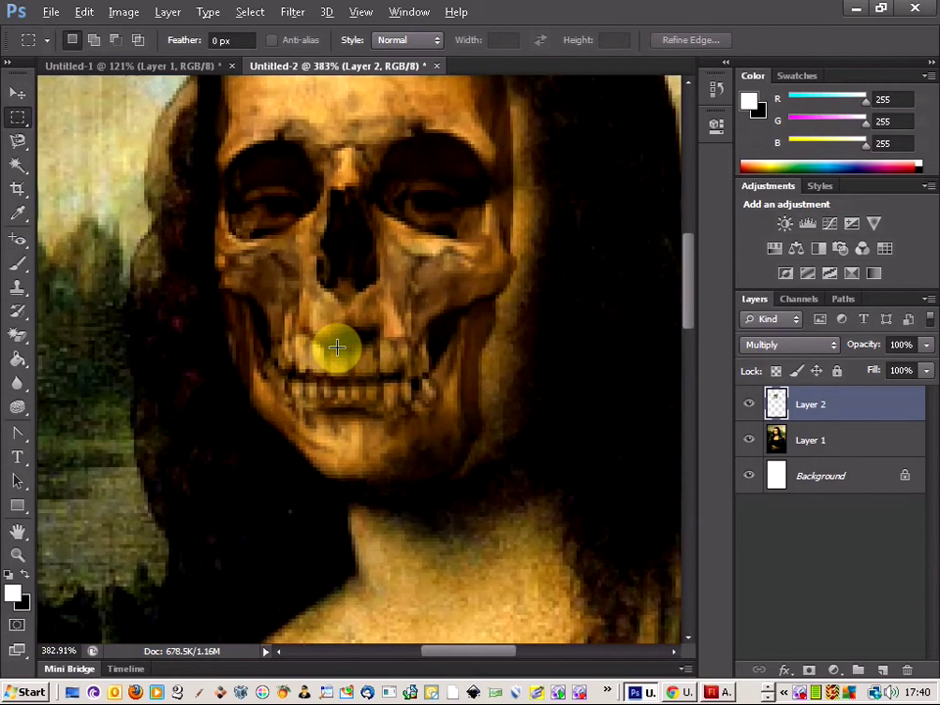
left_click(18, 92)
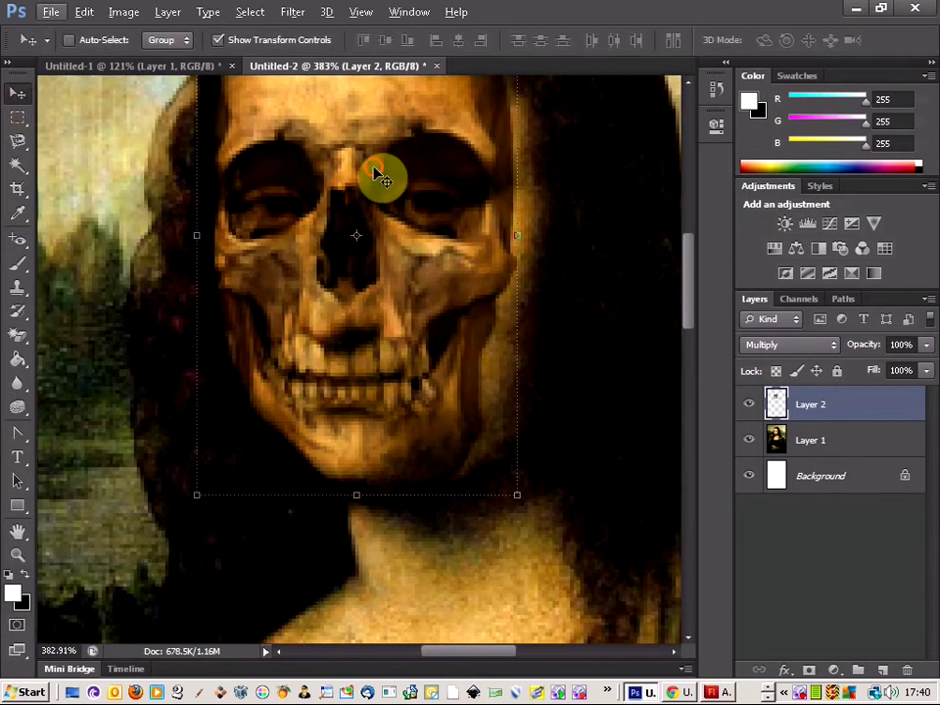
left_click_drag(377, 175, 368, 210)
Stretch the skull to about 102.03% height and 101.10% width, nudging it 1 px down-right.
scroll(404, 235, "up", 3)
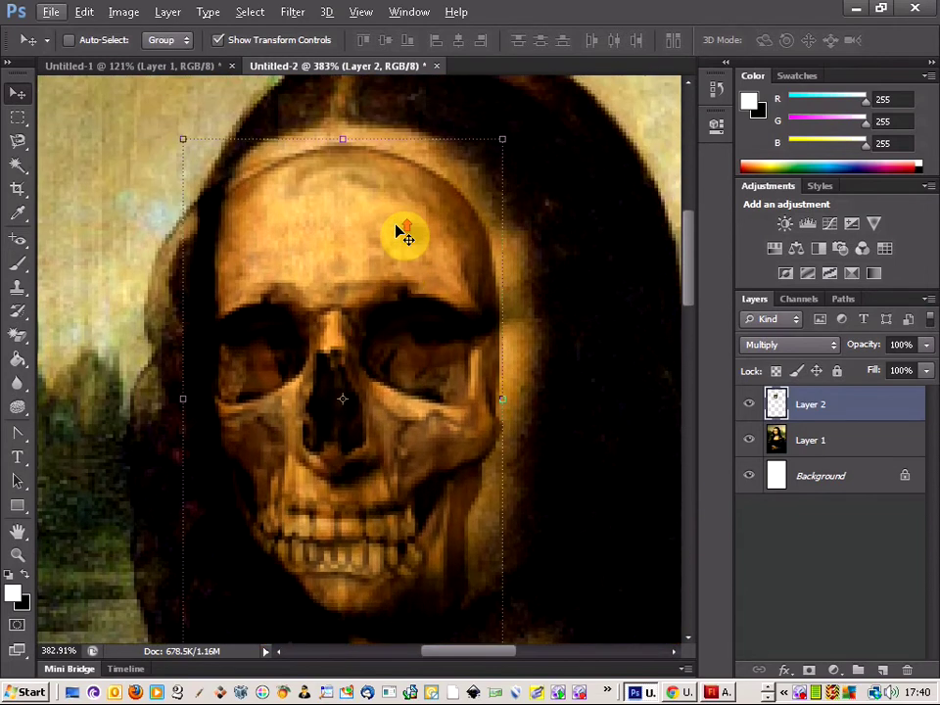
left_click_drag(343, 139, 344, 130)
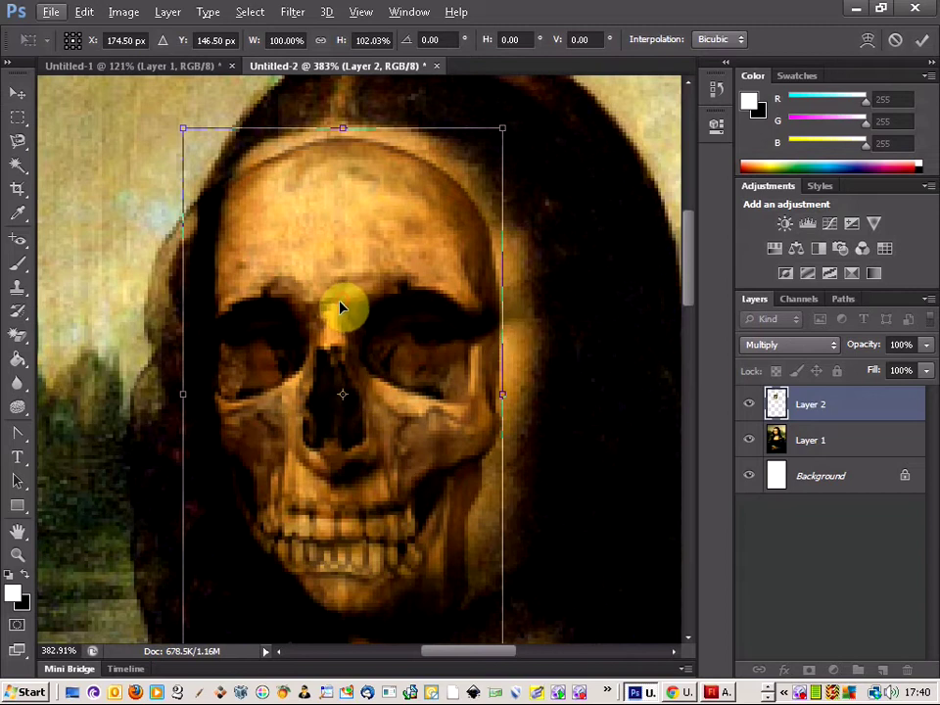
key("Down")
key("Right")
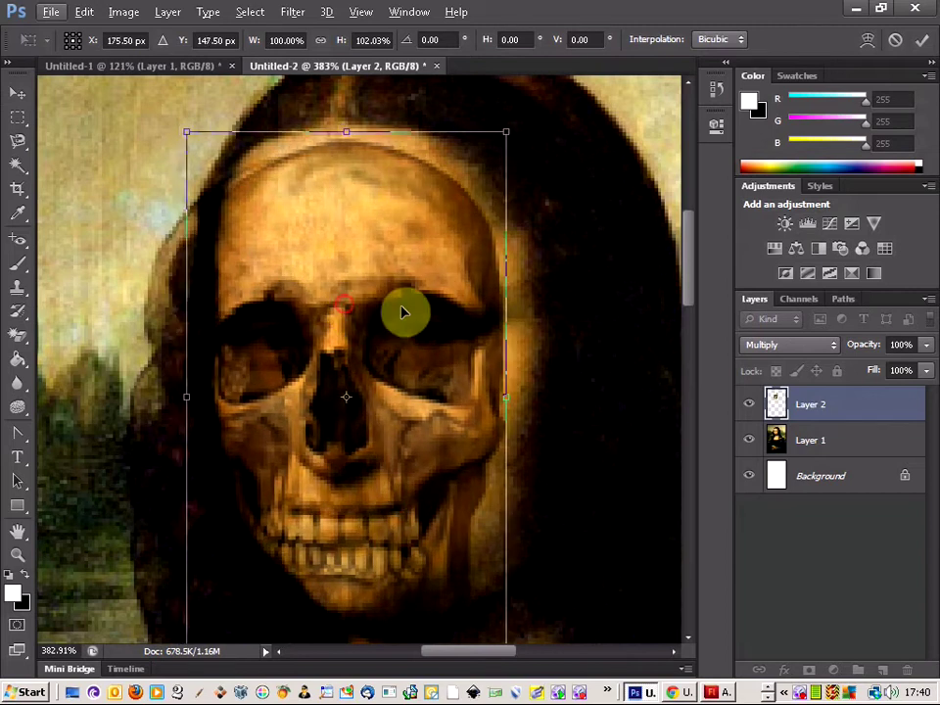
scroll(404, 311, "down", 2)
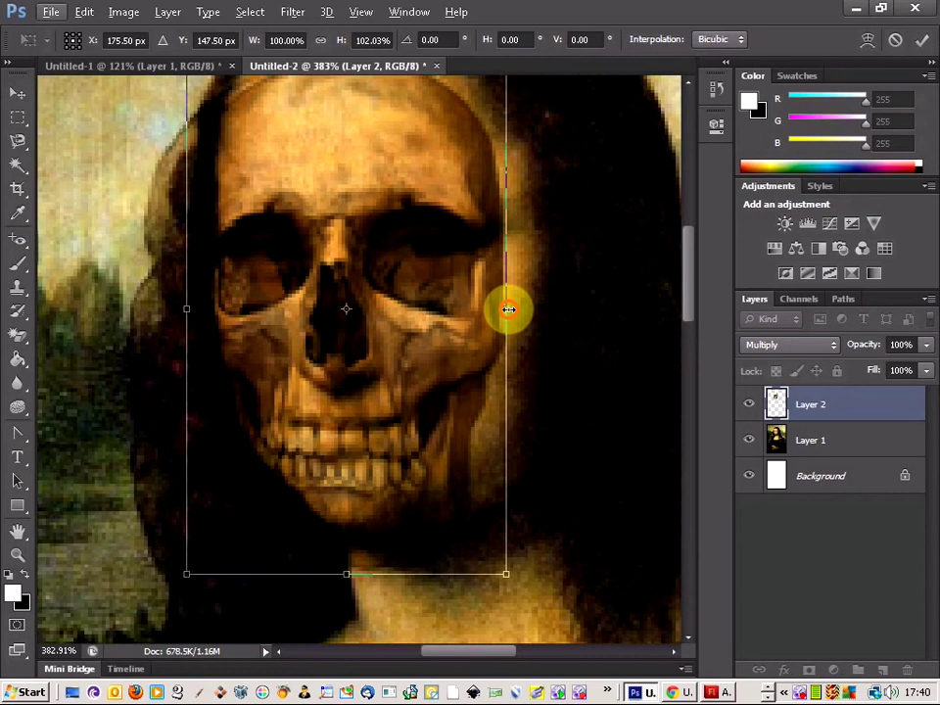
left_click_drag(507, 310, 510, 309)
scroll(350, 254, "up", 1)
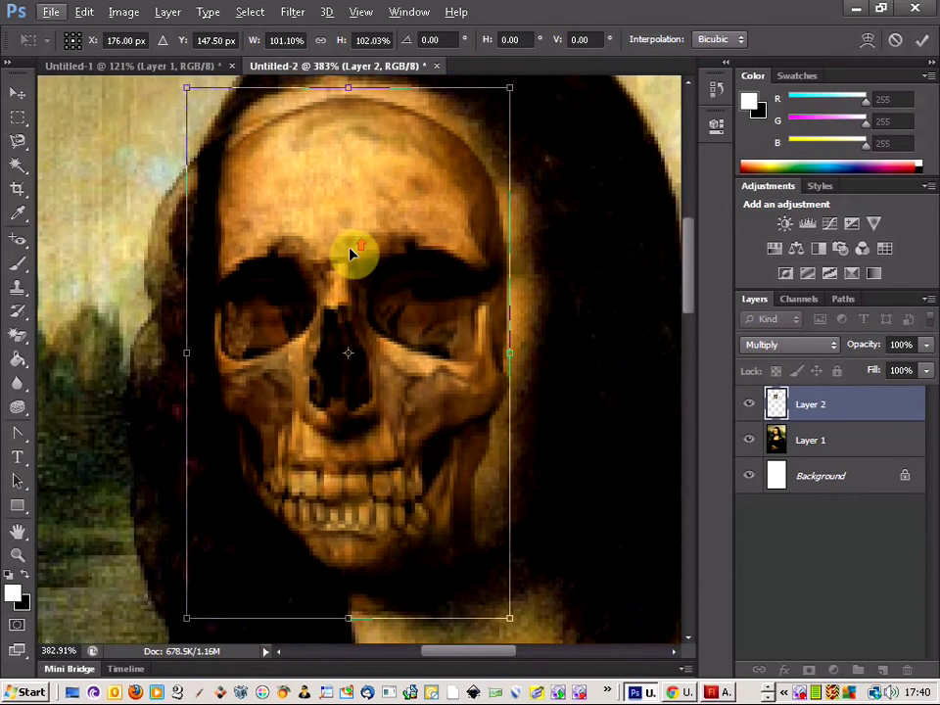
Raise the skull's right side with a Perspective transform, shift it slightly right, and apply.
left_click(124, 13)
mouse_move(82, 13)
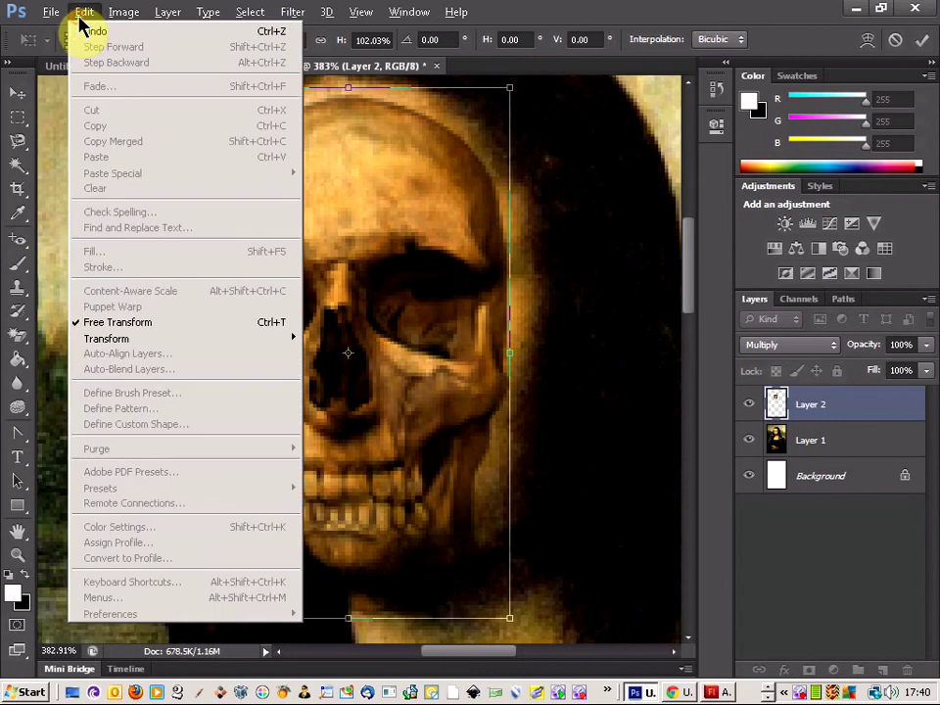
mouse_move(289, 345)
left_click(342, 424)
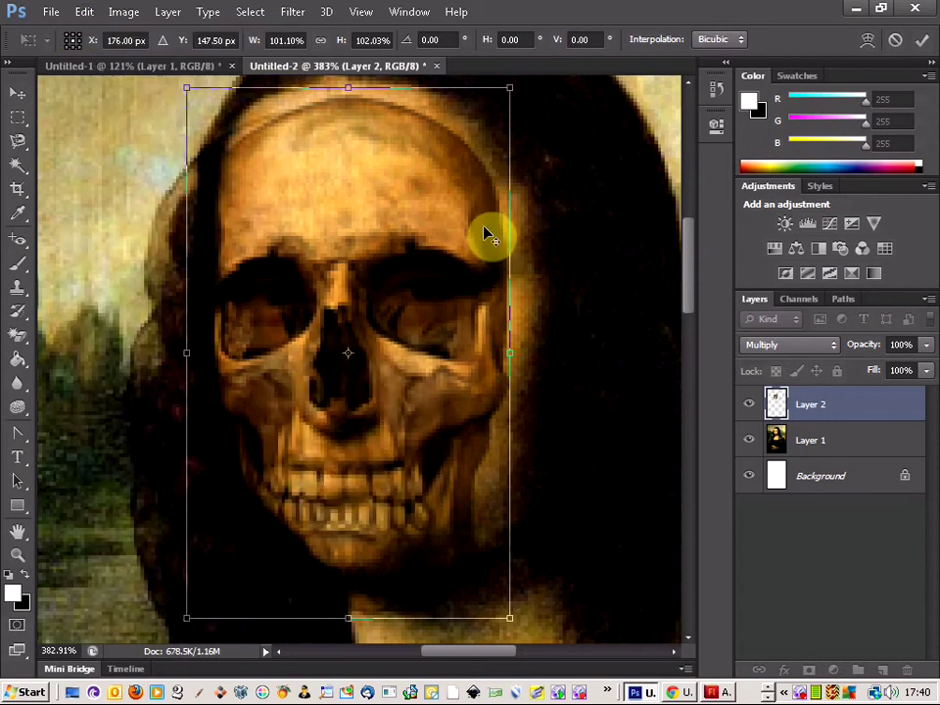
scroll(488, 234, "down", 1)
left_click_drag(511, 108, 512, 86)
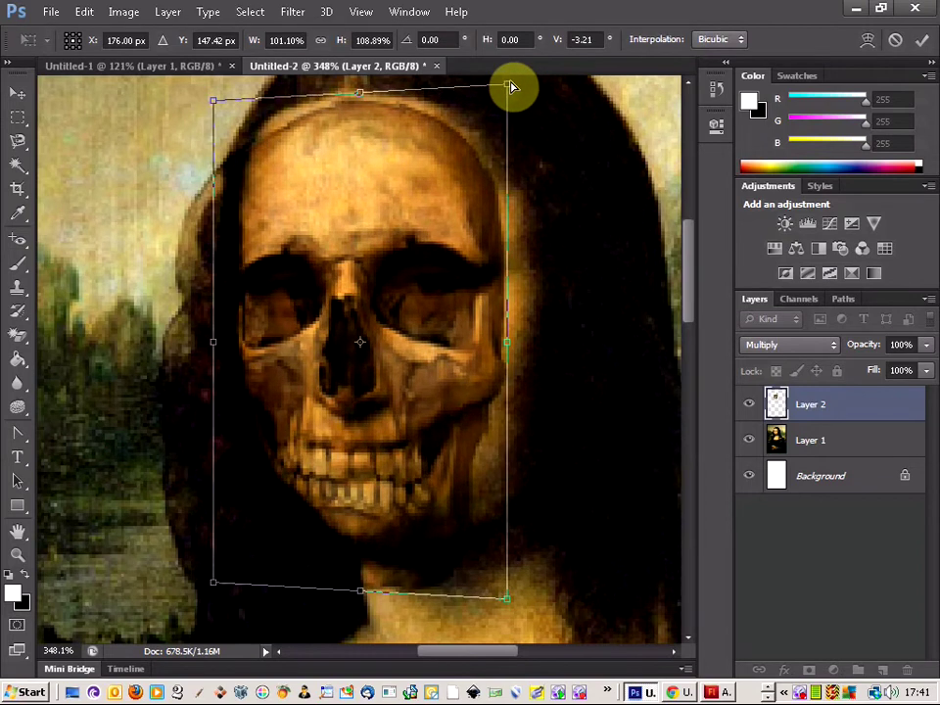
mouse_move(418, 191)
left_mouse_down()
mouse_move(426, 182)
mouse_move(421, 195)
left_mouse_up()
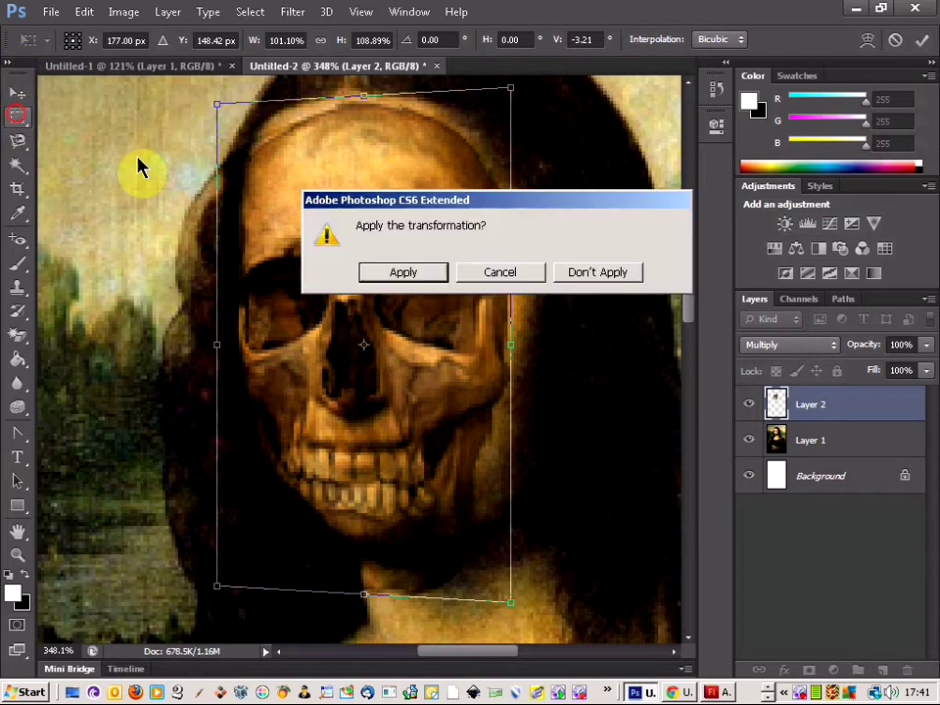
left_click(397, 278)
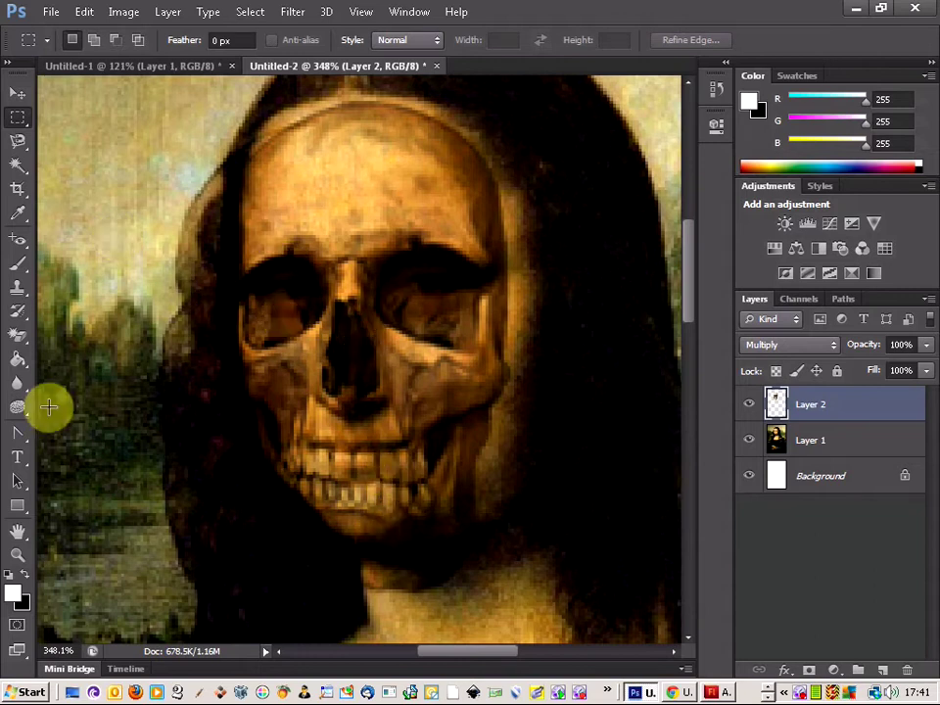
Erase the stray skull edges where they overlap her hair with the Eraser Tool.
right_click(18, 338)
left_click(53, 333)
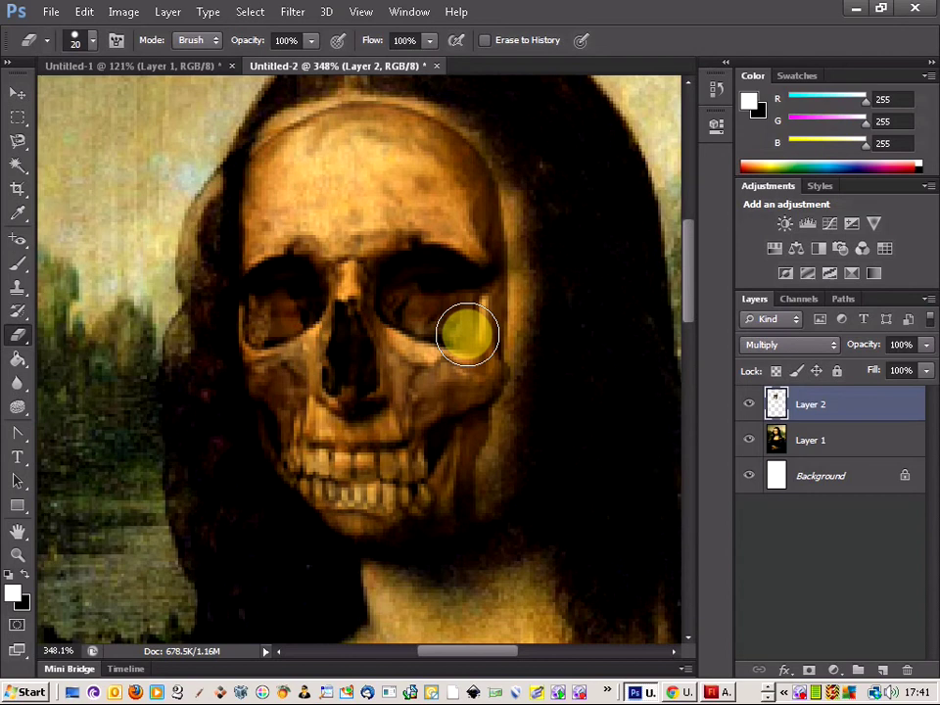
scroll(480, 372, "down", 4)
scroll(549, 360, "down", 2)
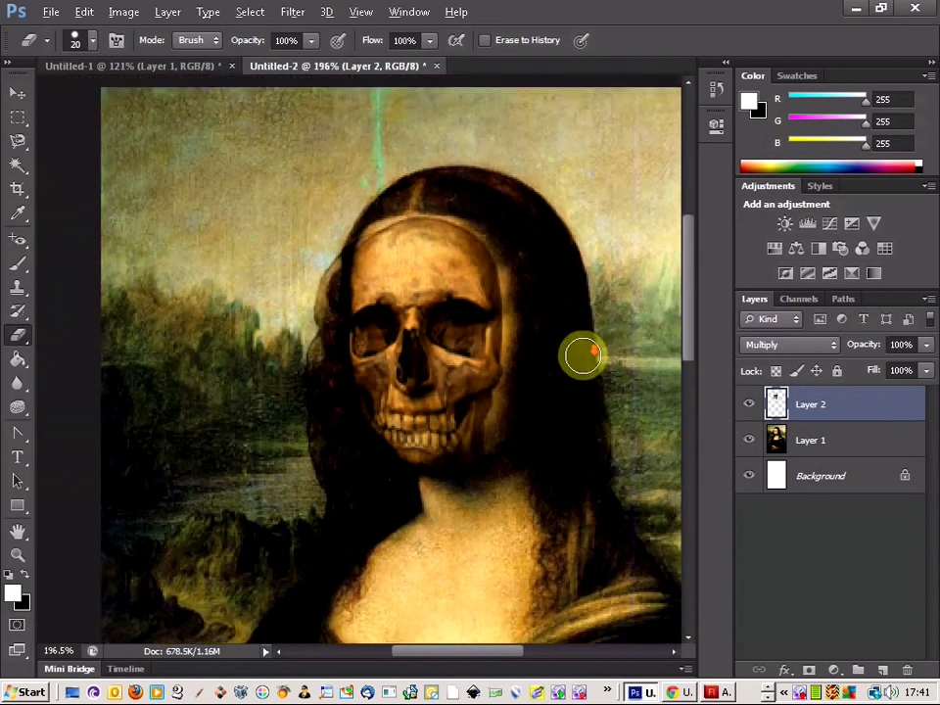
scroll(580, 353, "up", 4)
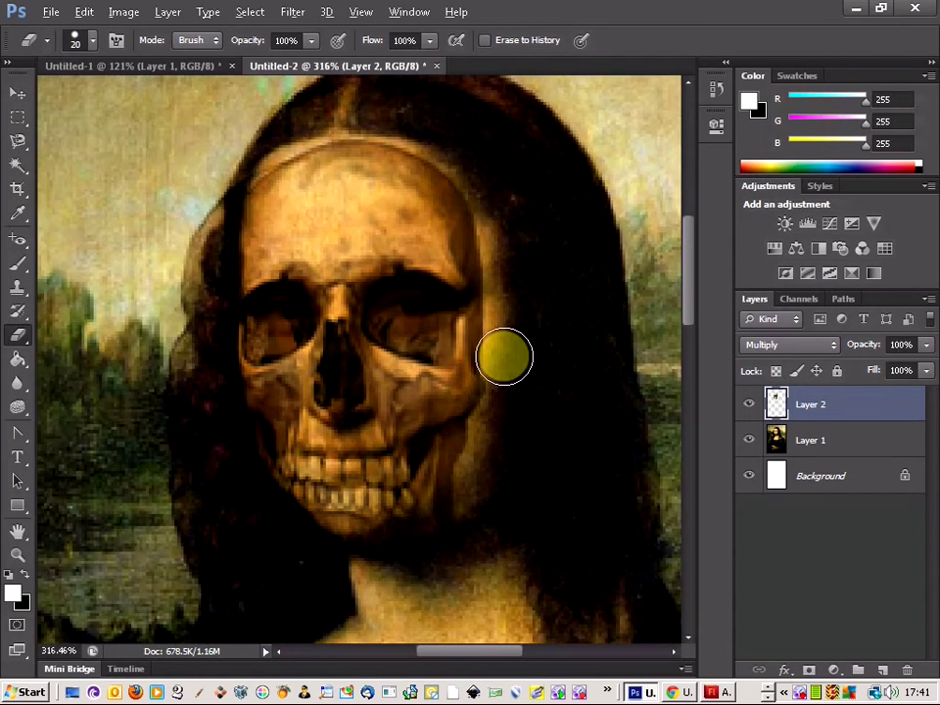
scroll(504, 356, "up", 3)
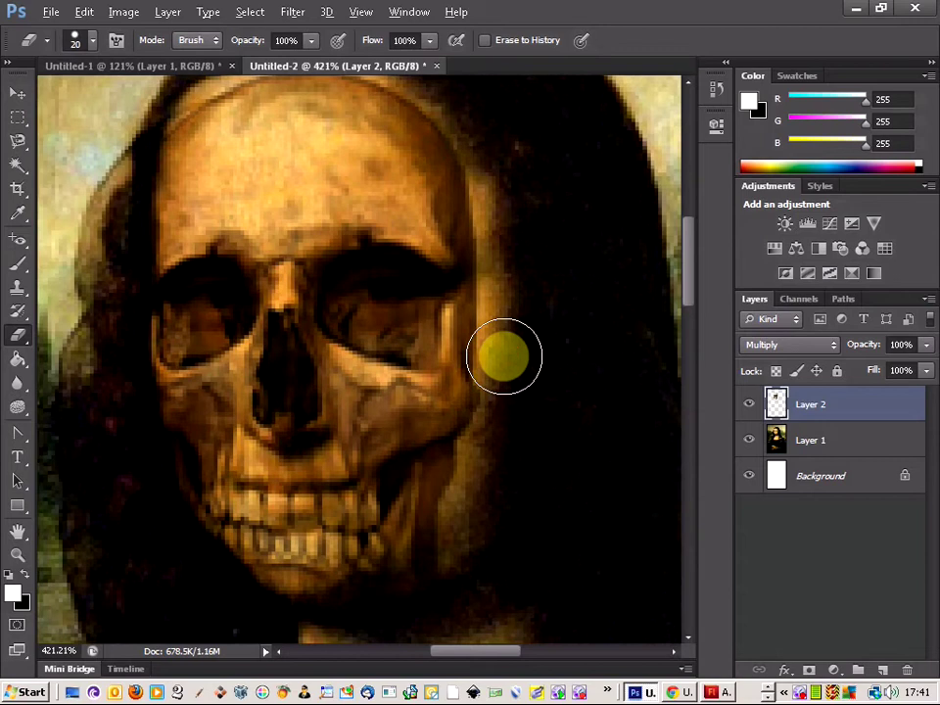
scroll(502, 355, "up", 2)
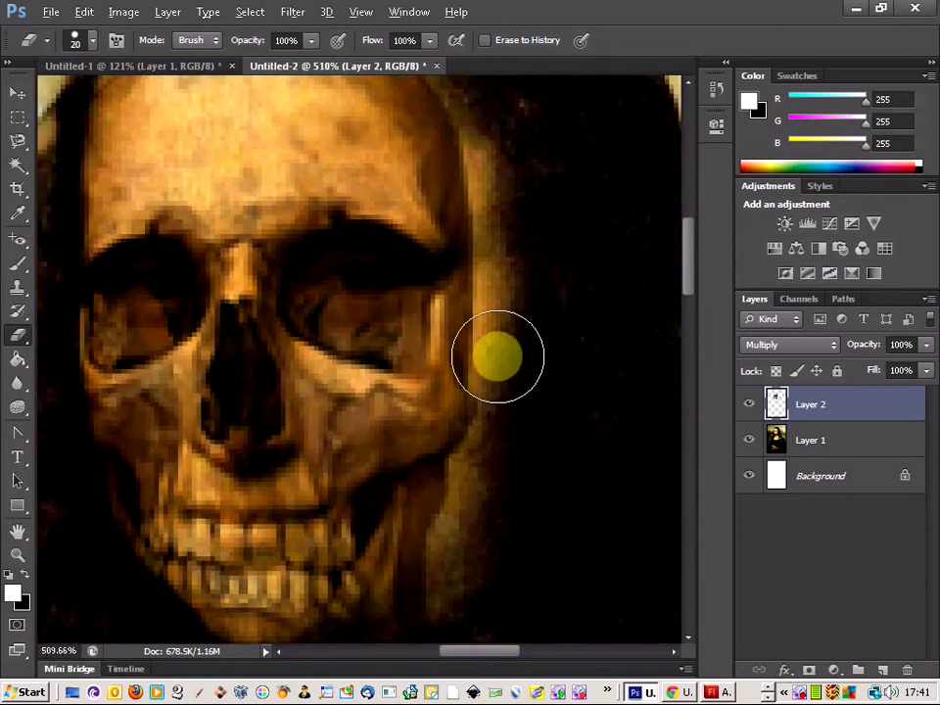
Choose the Blur tool at 50% strength and zoom in on the skull's head.
left_click(18, 386)
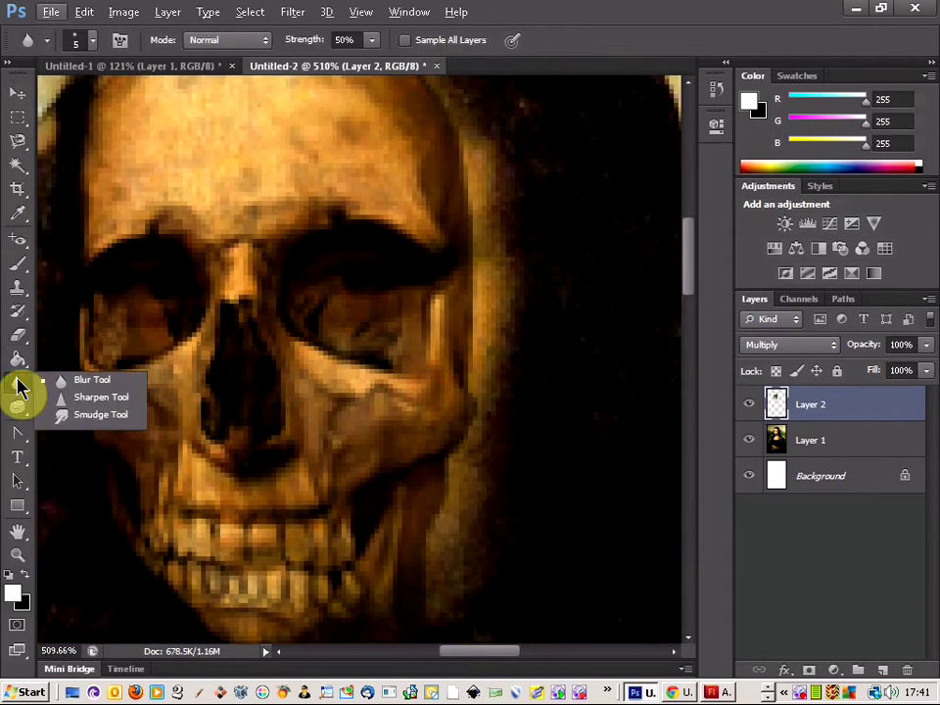
left_click(88, 381)
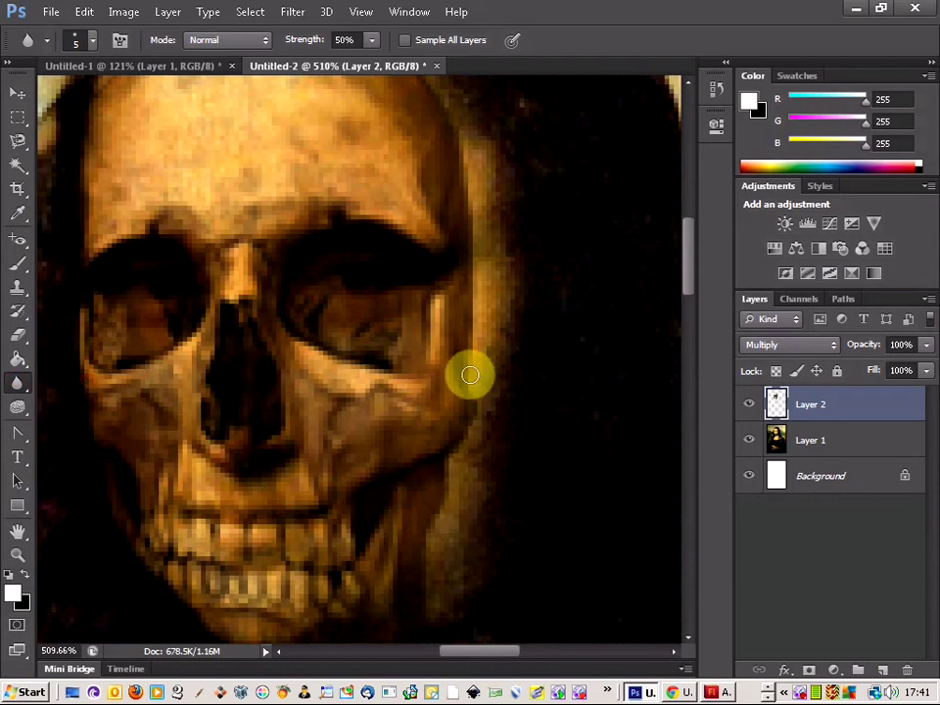
scroll(470, 375, "up", 5)
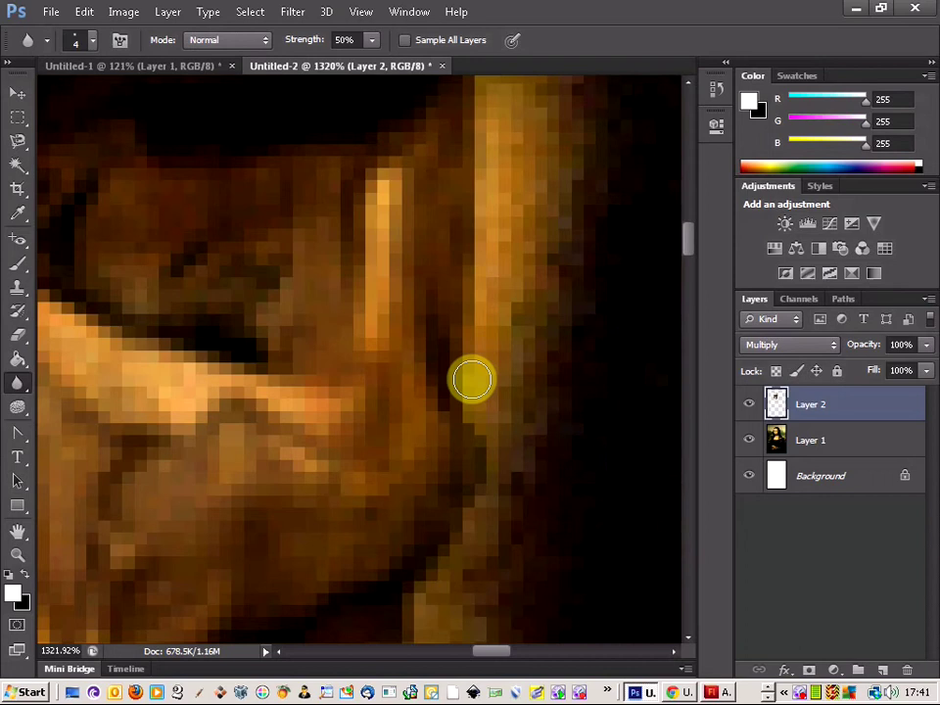
scroll(471, 380, "down", 8)
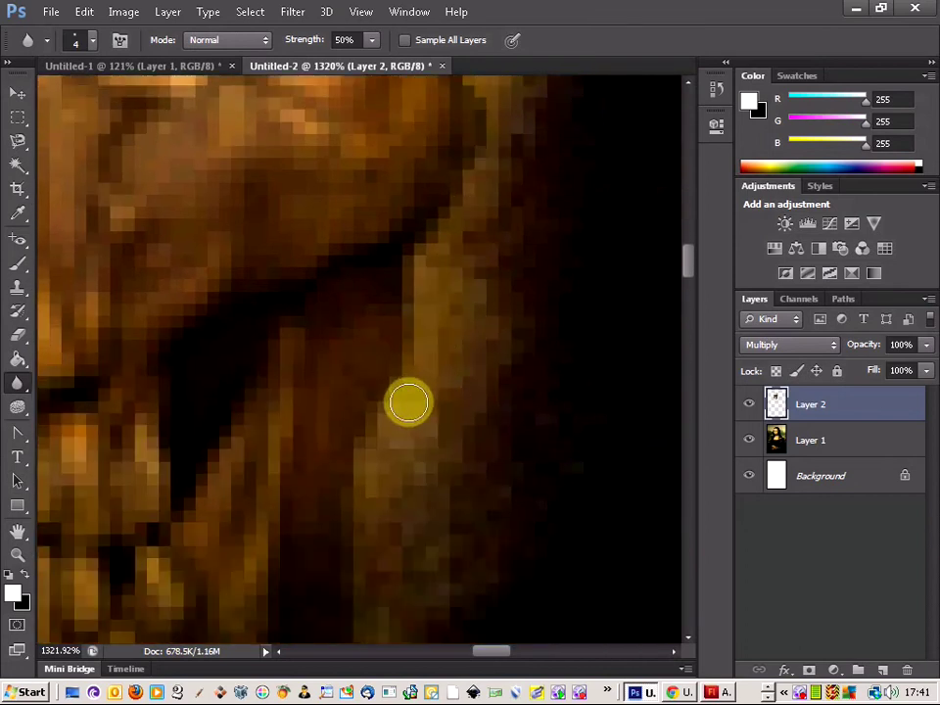
scroll(408, 402, "down", 2)
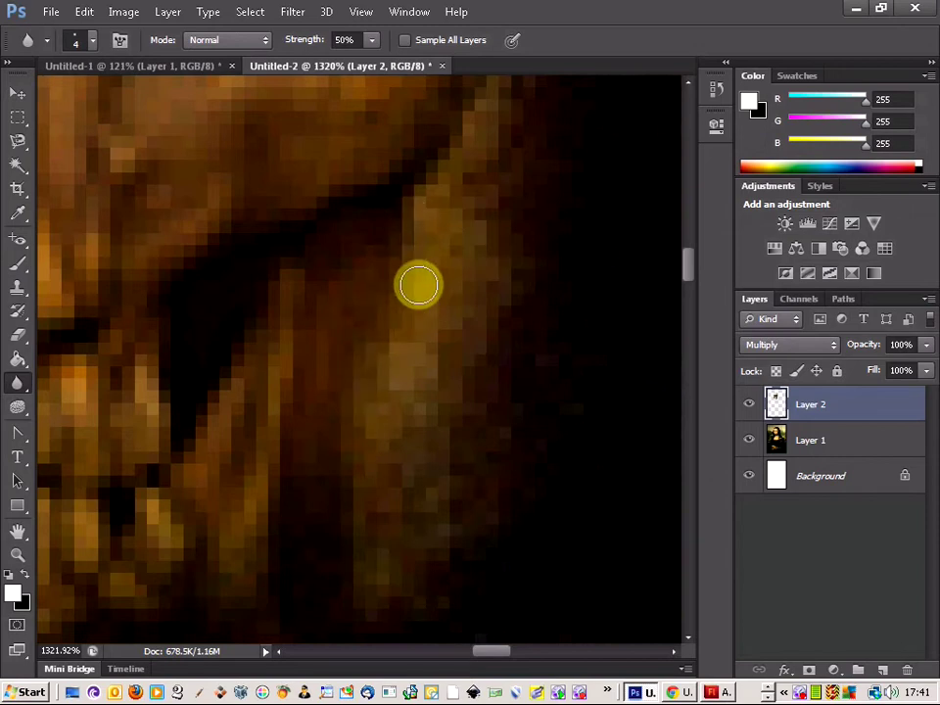
scroll(420, 308, "up", 5)
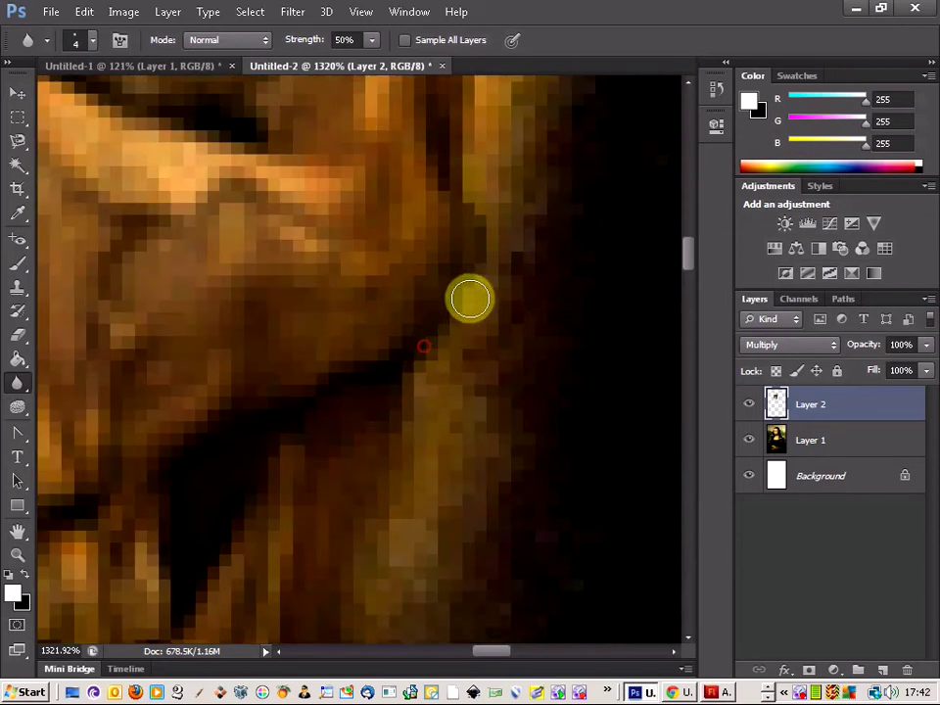
scroll(472, 327, "up", 3)
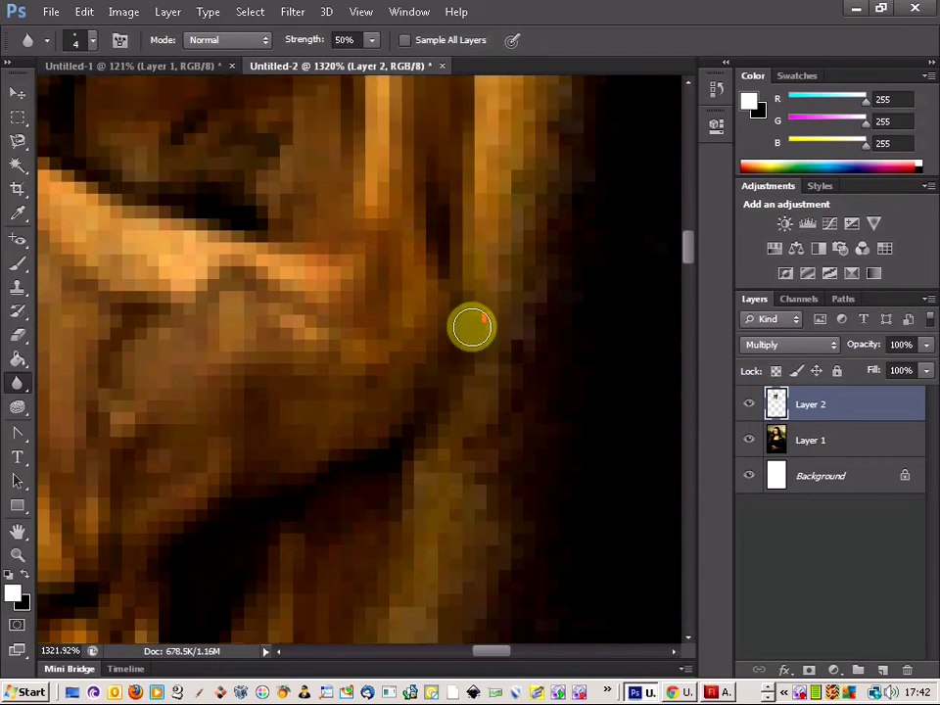
scroll(472, 328, "up", 8)
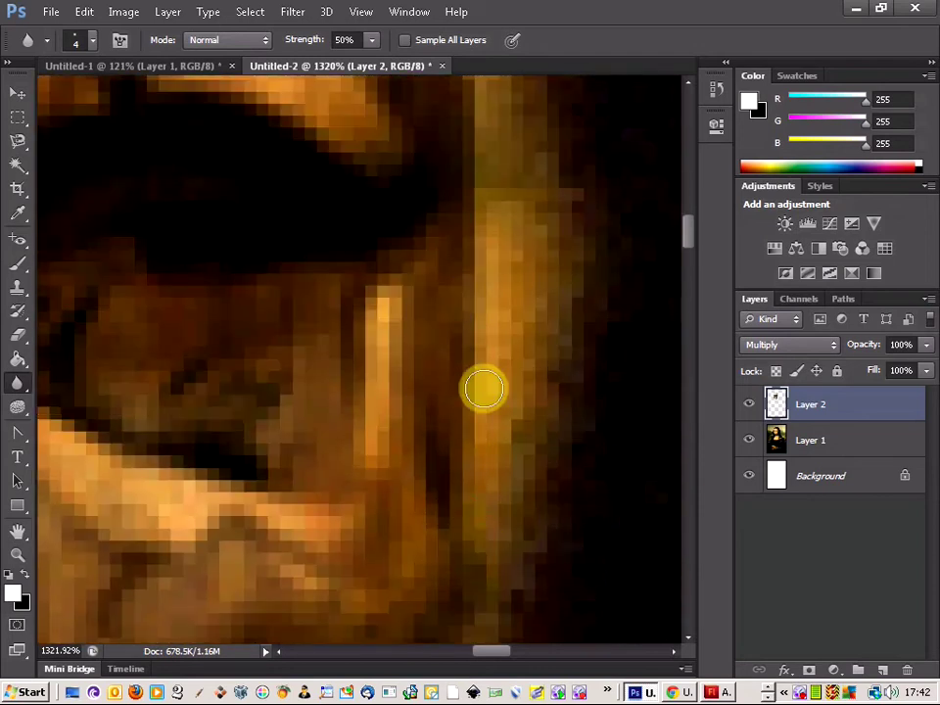
scroll(481, 360, "up", 6)
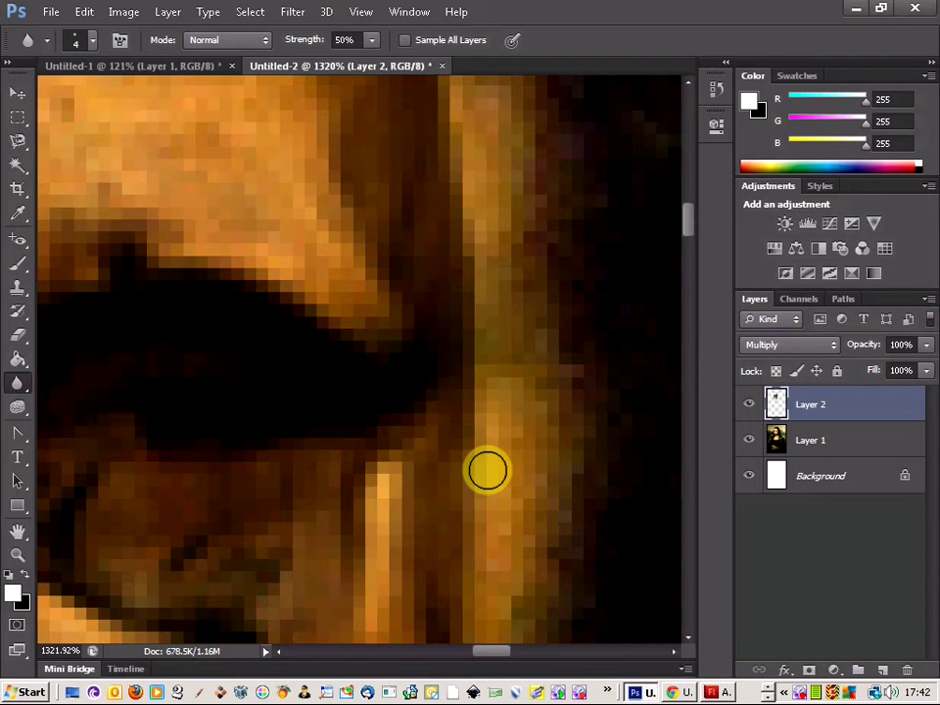
scroll(487, 475, "up", 2)
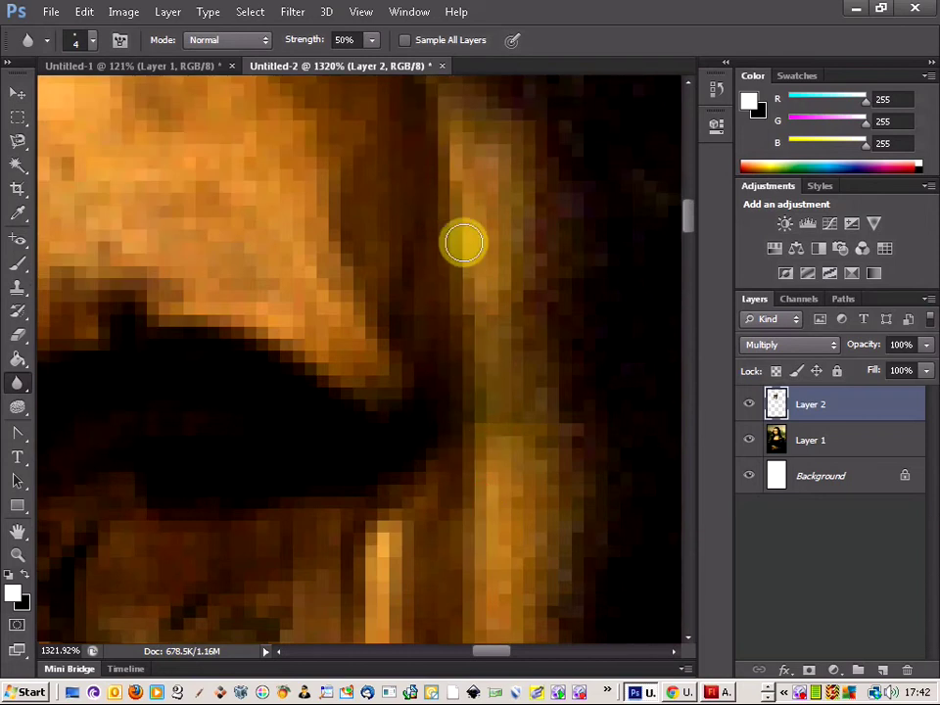
scroll(452, 420, "up", 6)
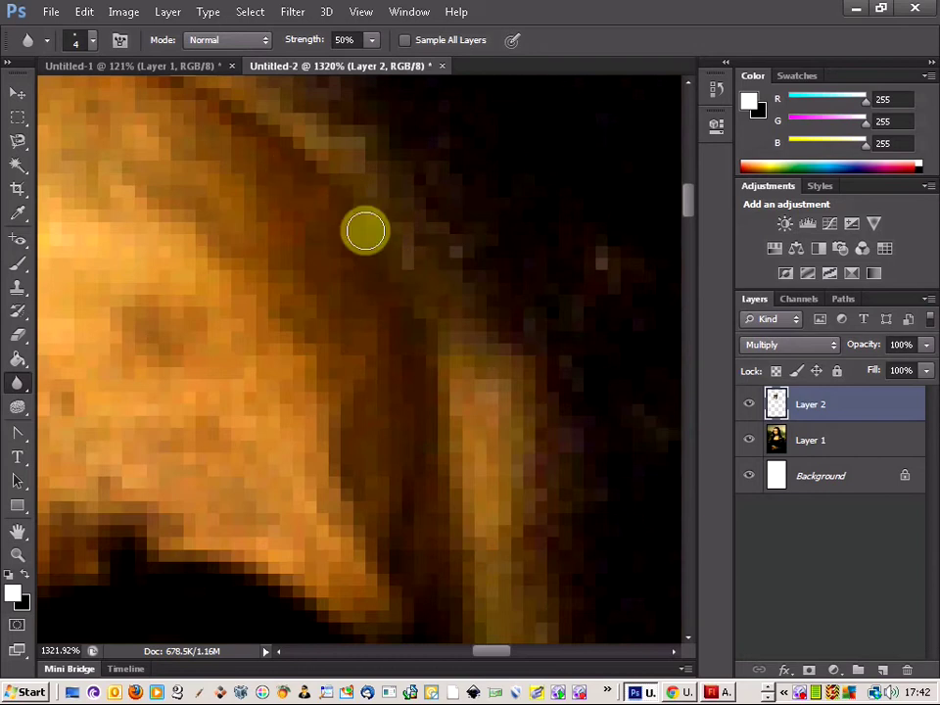
scroll(323, 294, "up", 5)
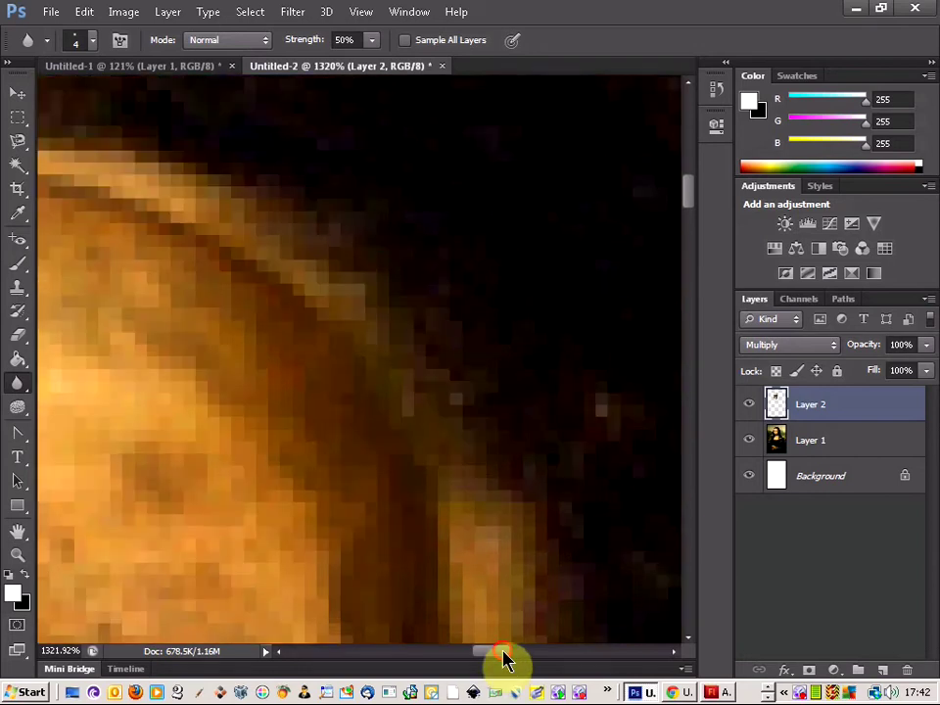
Blur the skull's edge along the crown and top of her head.
left_click_drag(505, 654, 419, 368)
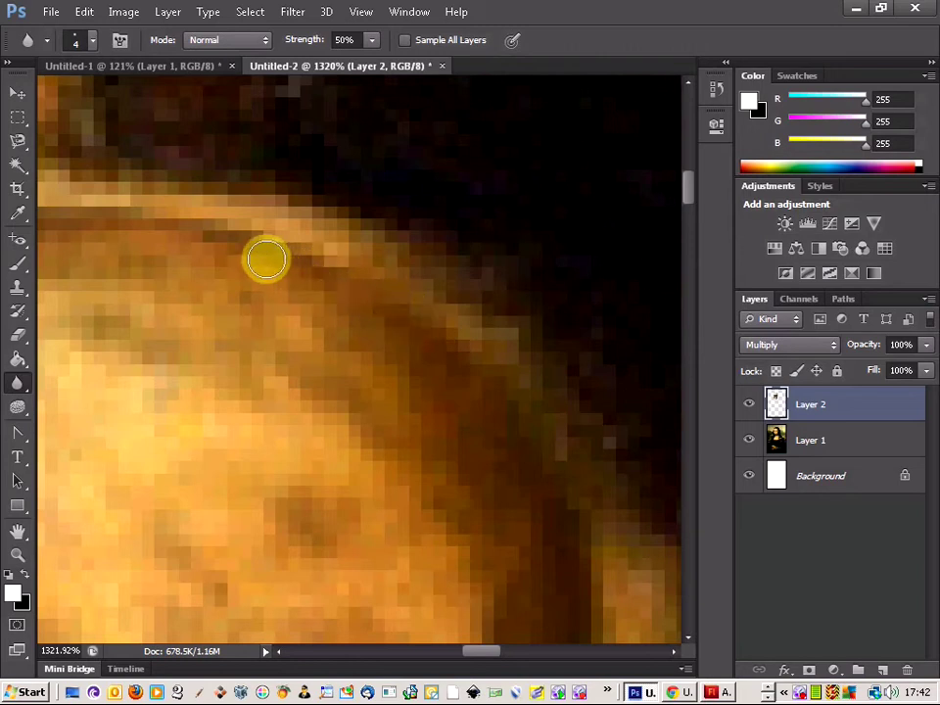
left_click(225, 231)
left_click_drag(462, 656, 470, 657)
left_click(554, 279)
mouse_move(554, 279)
left_mouse_down()
mouse_move(467, 235)
mouse_move(499, 251)
mouse_move(375, 216)
mouse_move(408, 226)
mouse_move(323, 216)
mouse_move(351, 260)
mouse_move(326, 244)
mouse_move(331, 226)
mouse_move(217, 220)
mouse_move(204, 231)
mouse_move(275, 213)
mouse_move(181, 249)
mouse_move(214, 218)
mouse_move(90, 252)
mouse_move(167, 217)
mouse_move(80, 278)
left_mouse_up()
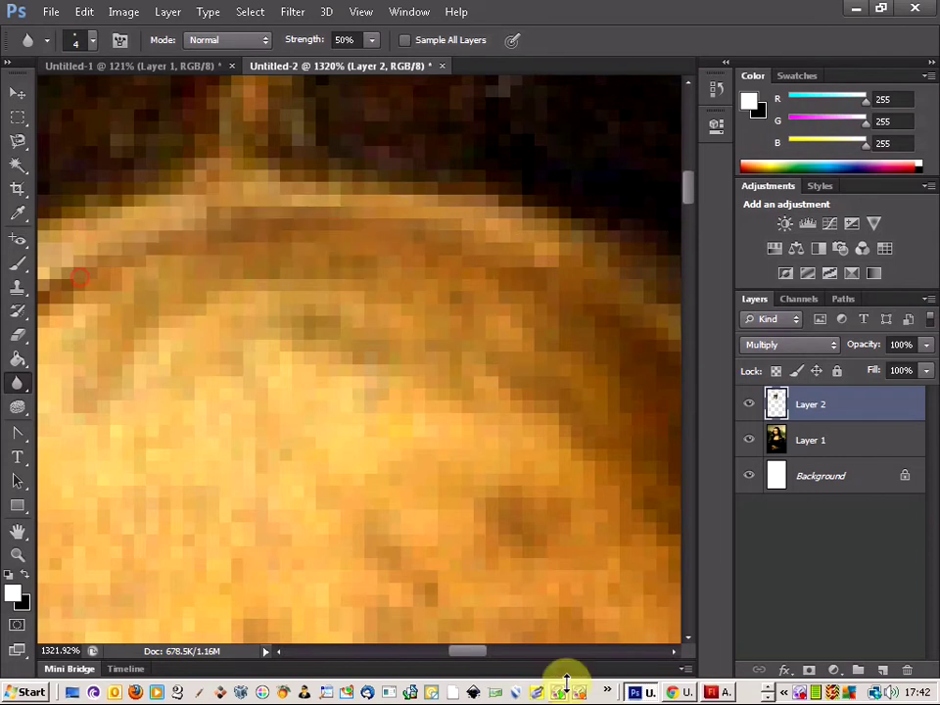
left_click_drag(490, 664, 453, 667)
mouse_move(493, 317)
left_mouse_down()
mouse_move(470, 249)
mouse_move(347, 319)
mouse_move(296, 335)
mouse_move(257, 392)
mouse_move(491, 246)
mouse_move(255, 375)
left_mouse_up()
Soften the right cheek edge, review the whole portrait, and show the skull's transform controls.
scroll(453, 432, "down", 5)
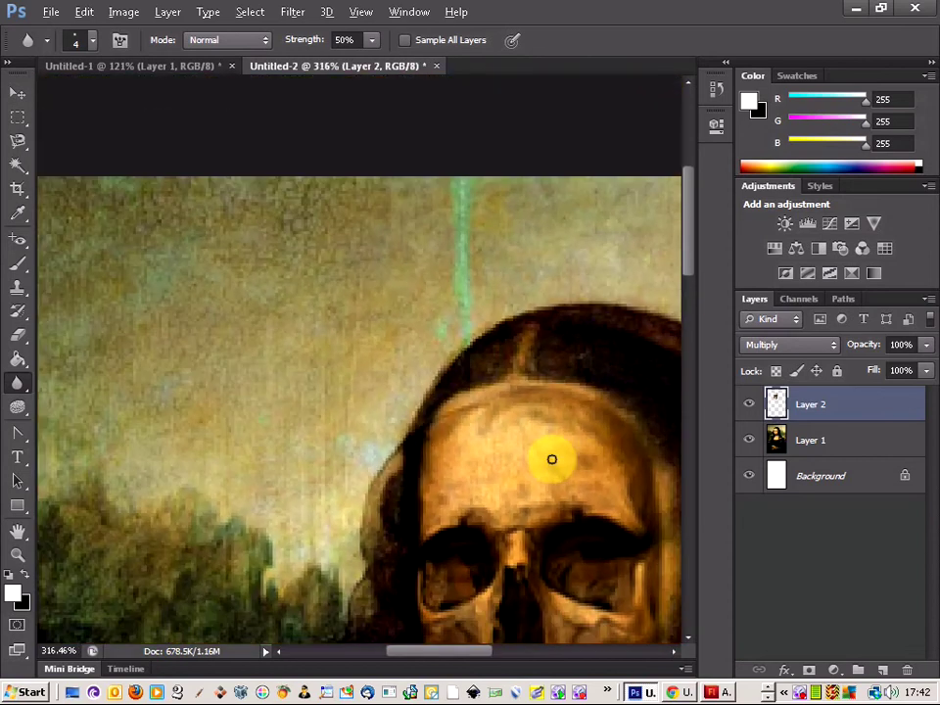
scroll(637, 459, "down", 4)
scroll(651, 471, "up", 2)
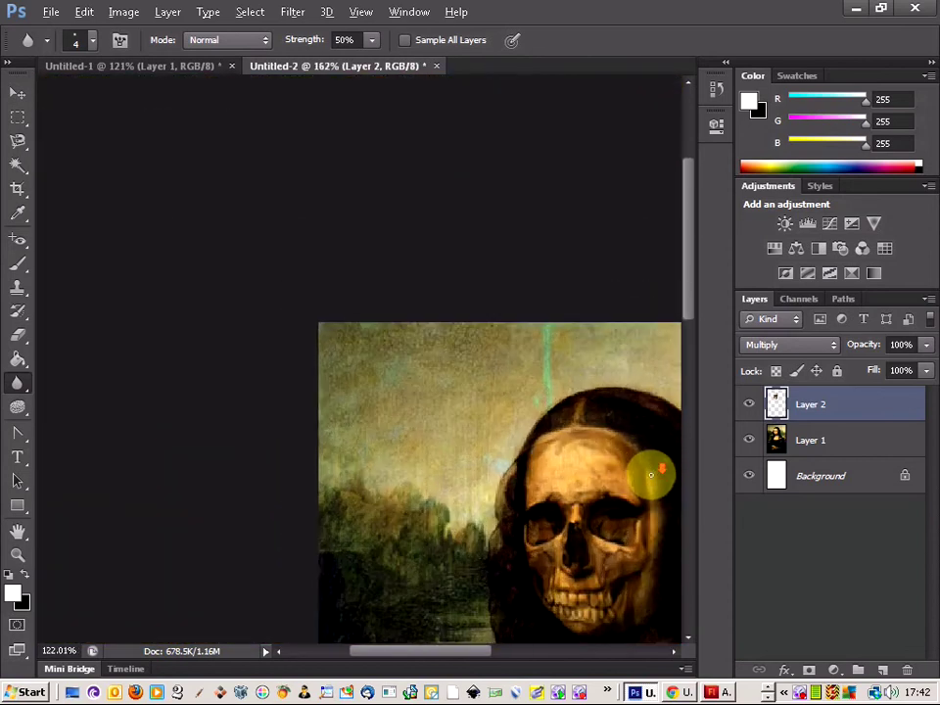
scroll(627, 519, "down", 2)
left_click_drag(471, 652, 517, 652)
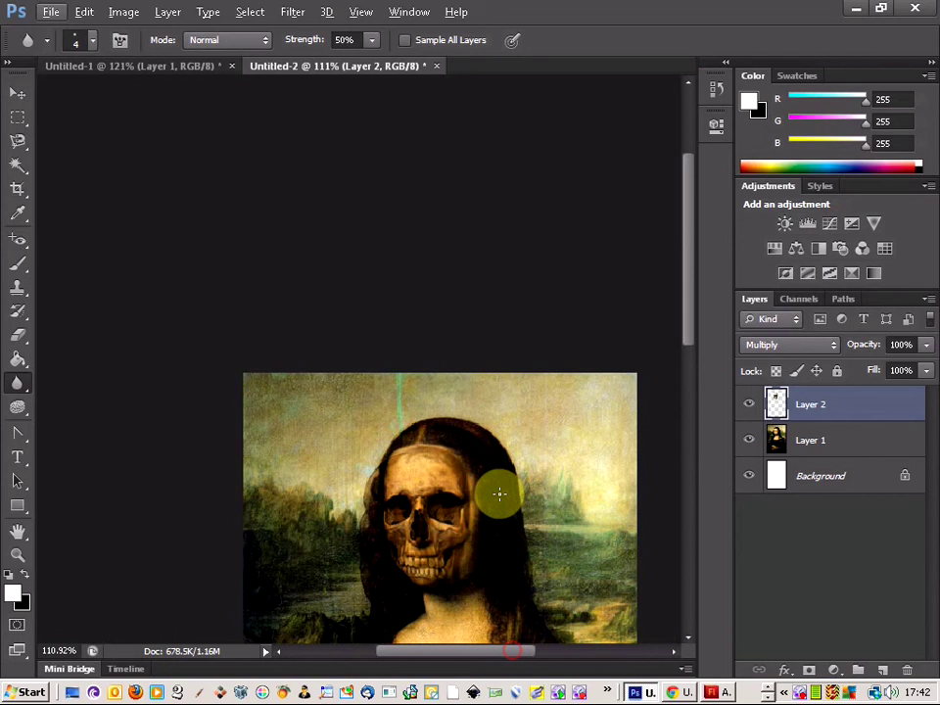
scroll(500, 474, "down", 2)
scroll(356, 263, "up", 3)
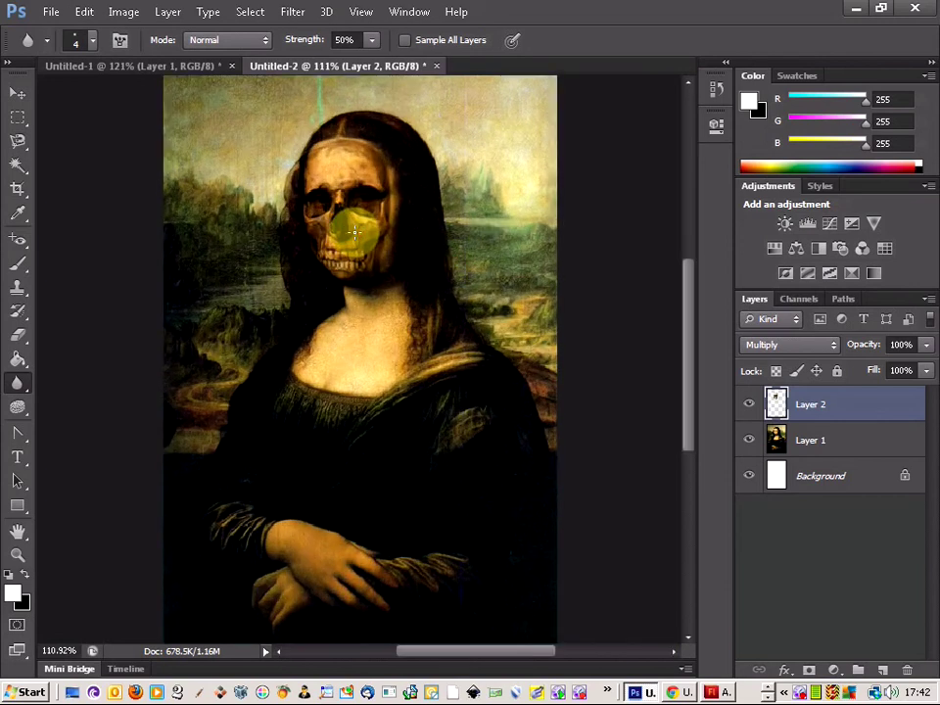
scroll(363, 231, "up", 3)
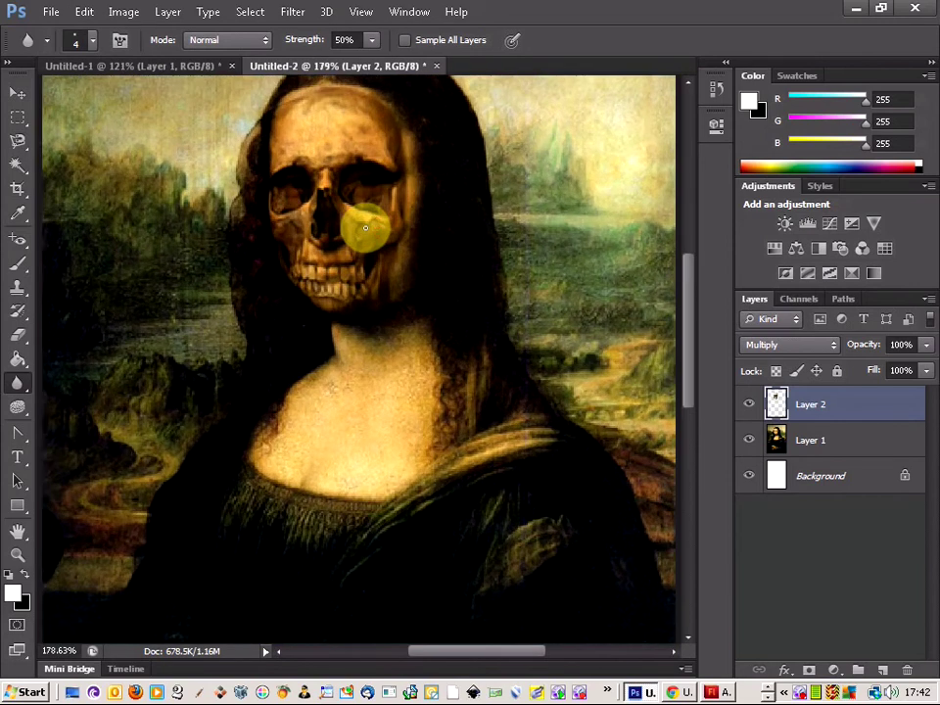
scroll(364, 228, "down", 1)
scroll(364, 229, "up", 1)
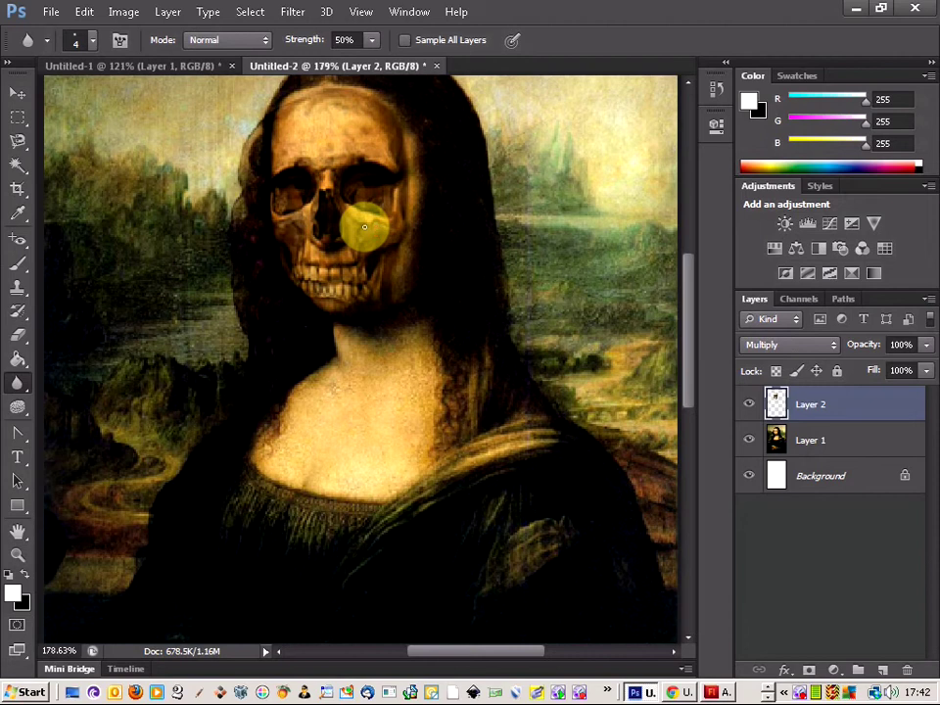
scroll(358, 220, "up", 4)
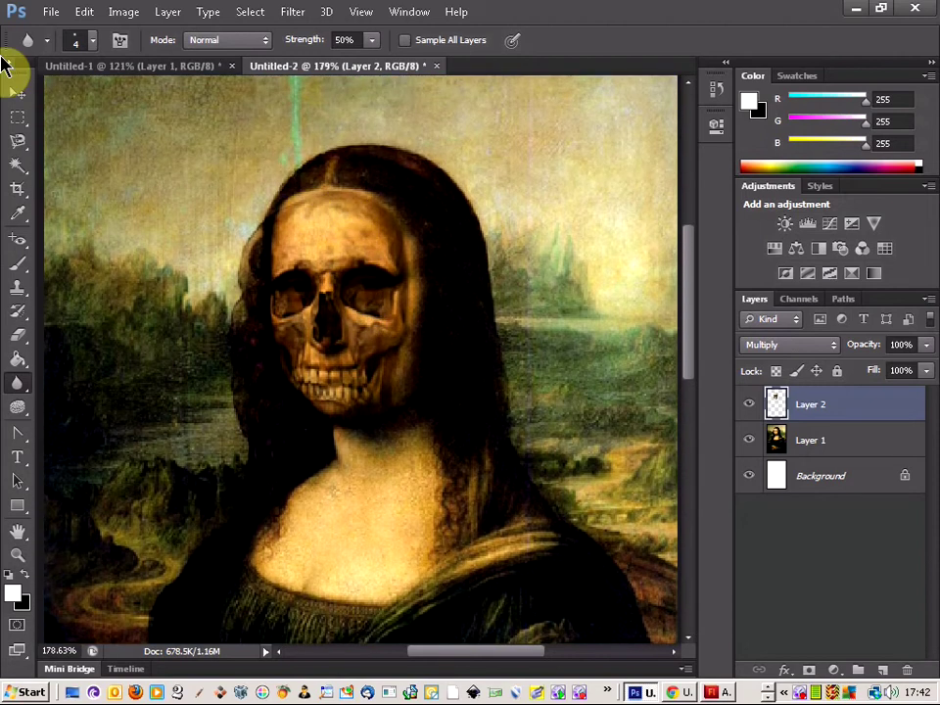
left_click(18, 92)
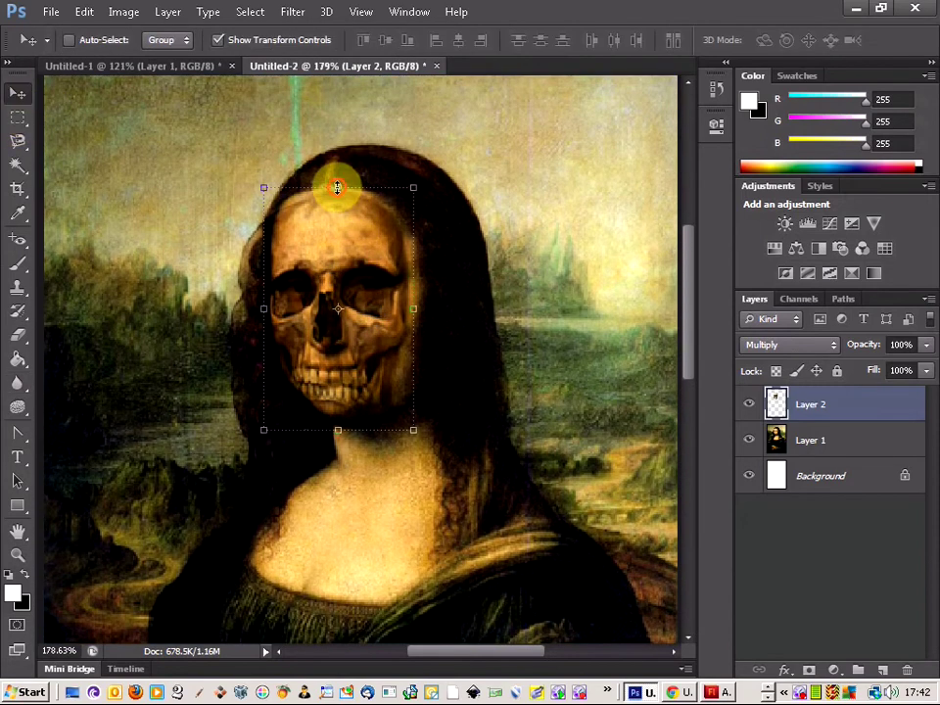
Enlarge the skull to 101.10% width and 102.03% height and apply the transform.
left_click_drag(337, 187, 337, 182)
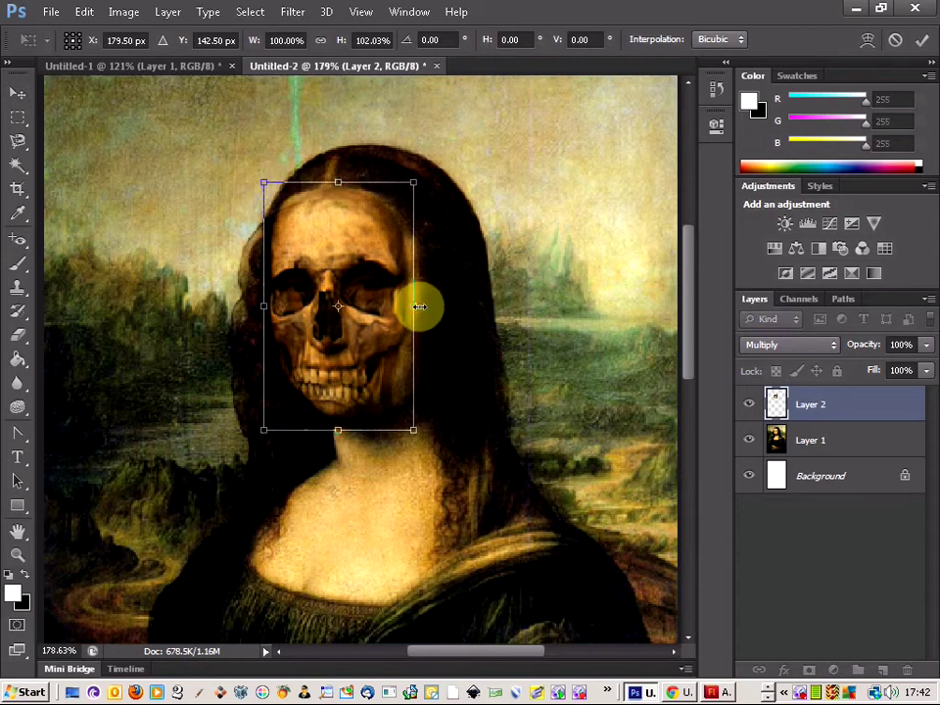
left_click_drag(418, 306, 418, 307)
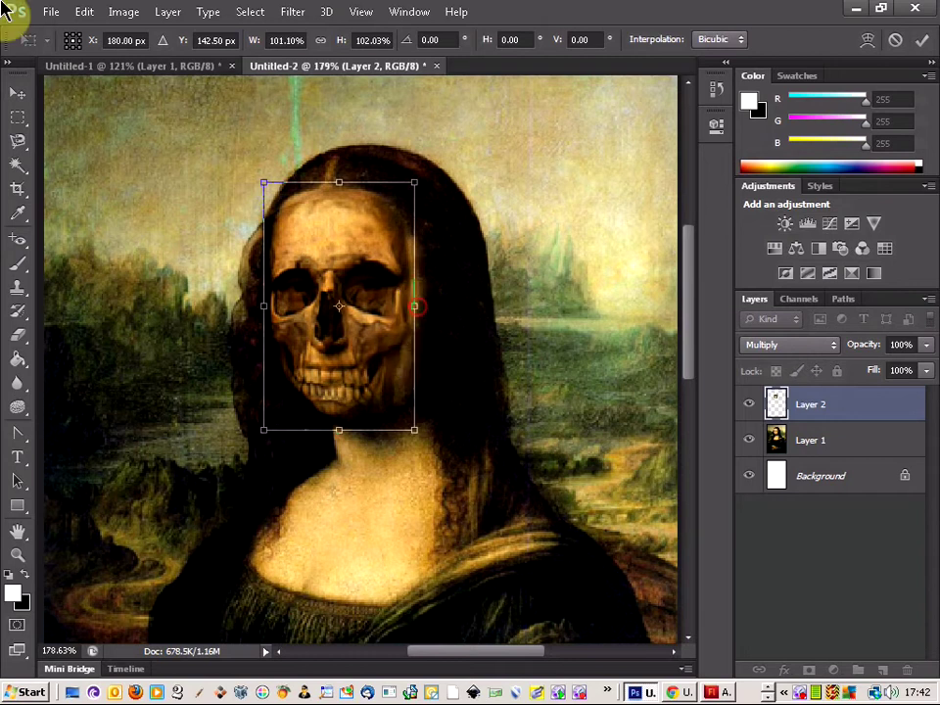
left_click(18, 116)
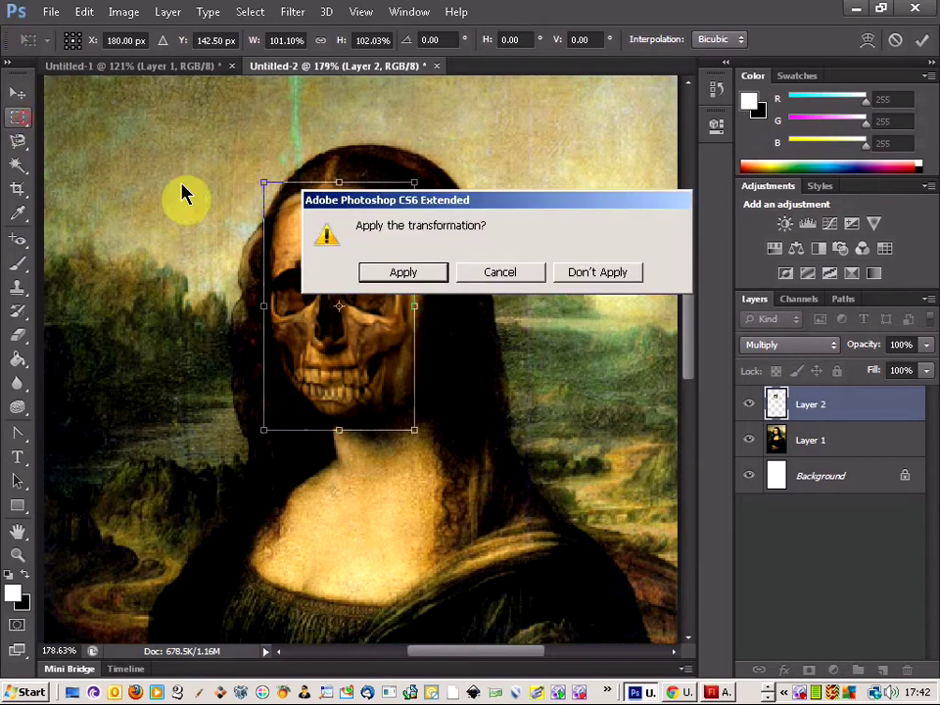
left_click(403, 274)
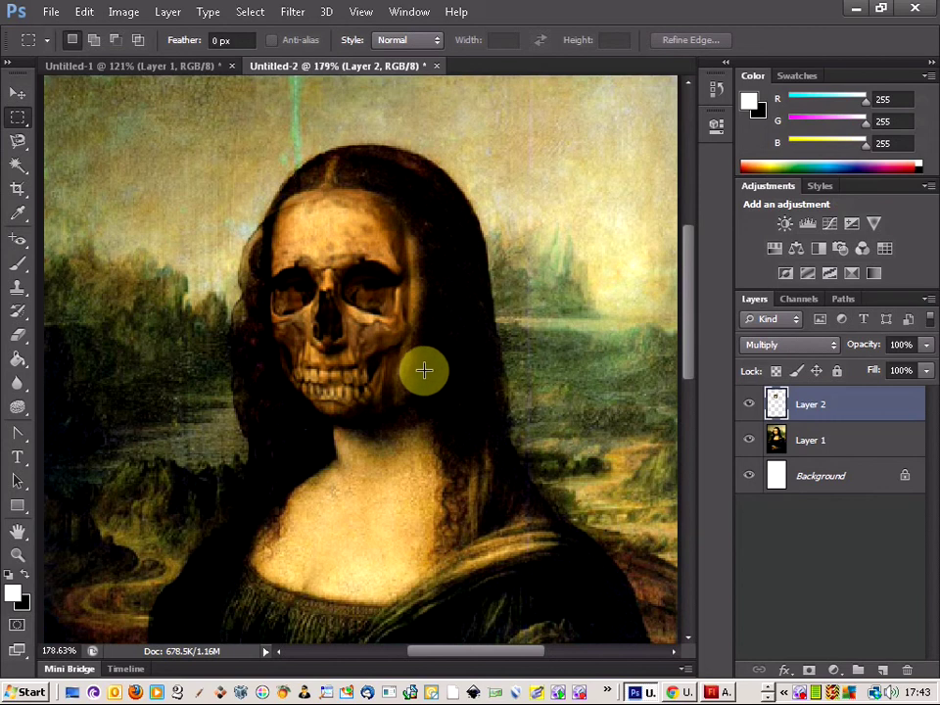
Switch to the Blur tool and soften the skull's edges beside the eye socket and right temple.
scroll(424, 370, "up", 5)
scroll(412, 312, "up", 4)
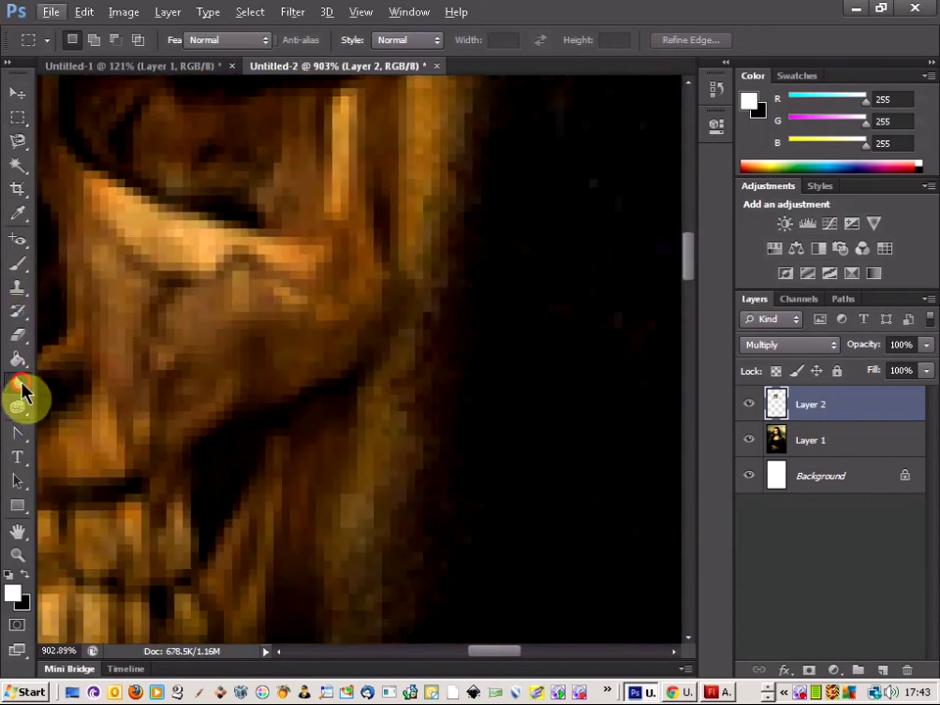
left_click(21, 388)
left_click(57, 388)
scroll(455, 224, "up", 4)
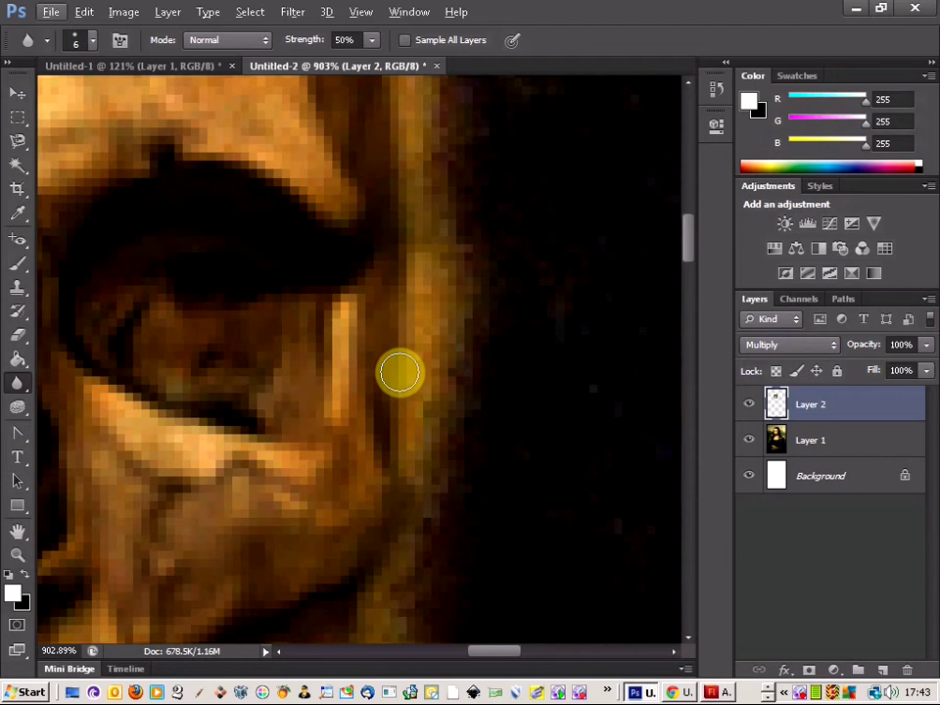
mouse_move(407, 377)
left_mouse_down()
mouse_move(403, 433)
mouse_move(405, 279)
mouse_move(406, 397)
mouse_move(392, 403)
mouse_move(391, 341)
left_mouse_up()
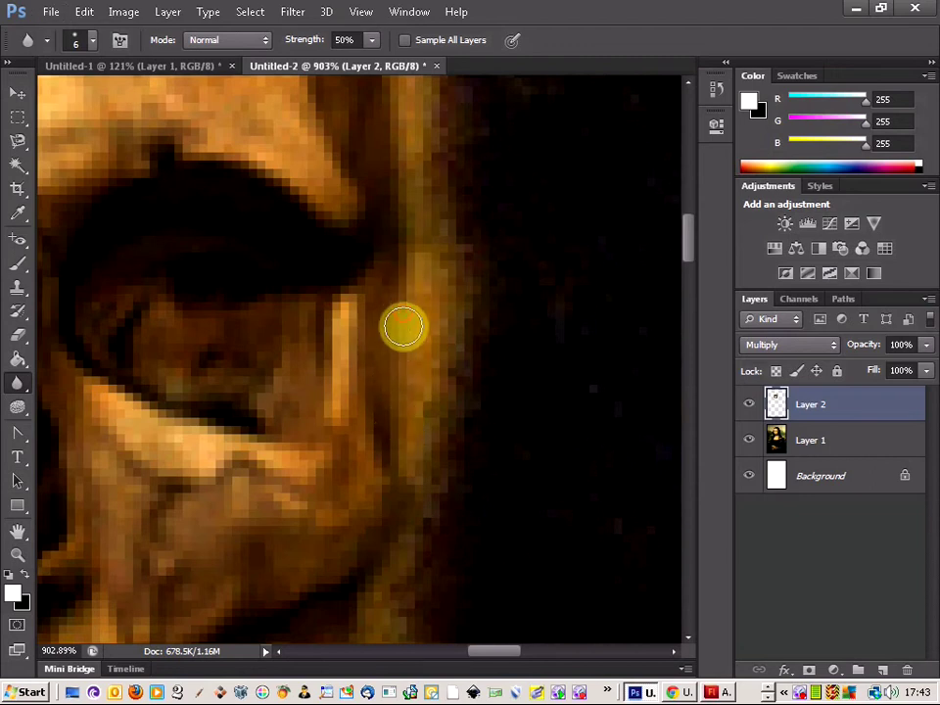
scroll(403, 327, "up", 3)
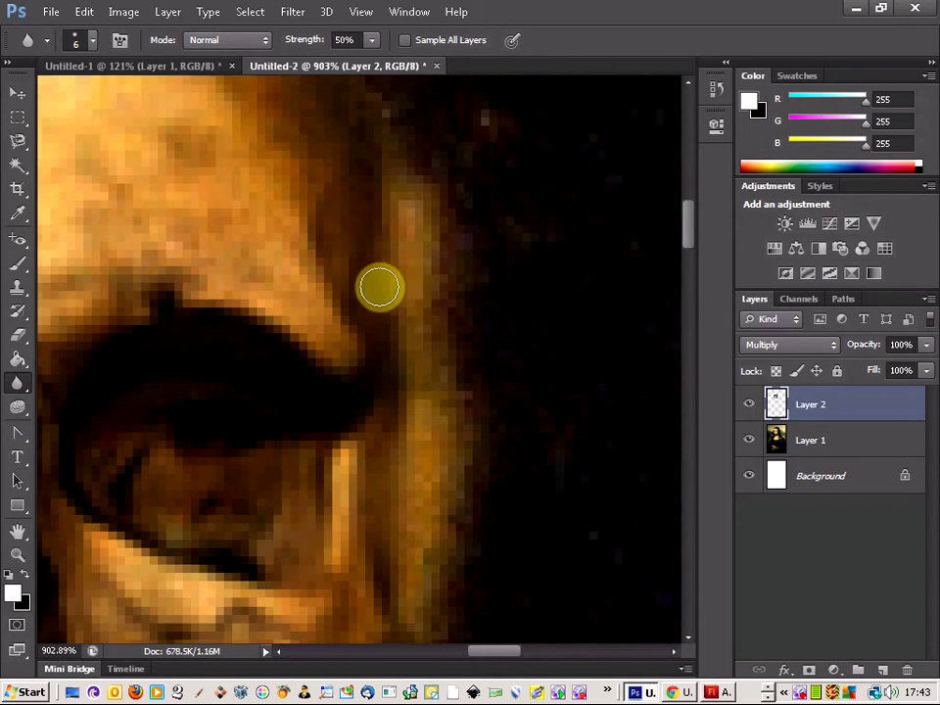
mouse_move(380, 287)
left_mouse_down()
mouse_move(356, 218)
mouse_move(384, 213)
mouse_move(396, 192)
mouse_move(407, 235)
mouse_move(373, 271)
left_mouse_up()
Blur the skull's forehead edge where it meets the hairline.
scroll(377, 280, "up", 2)
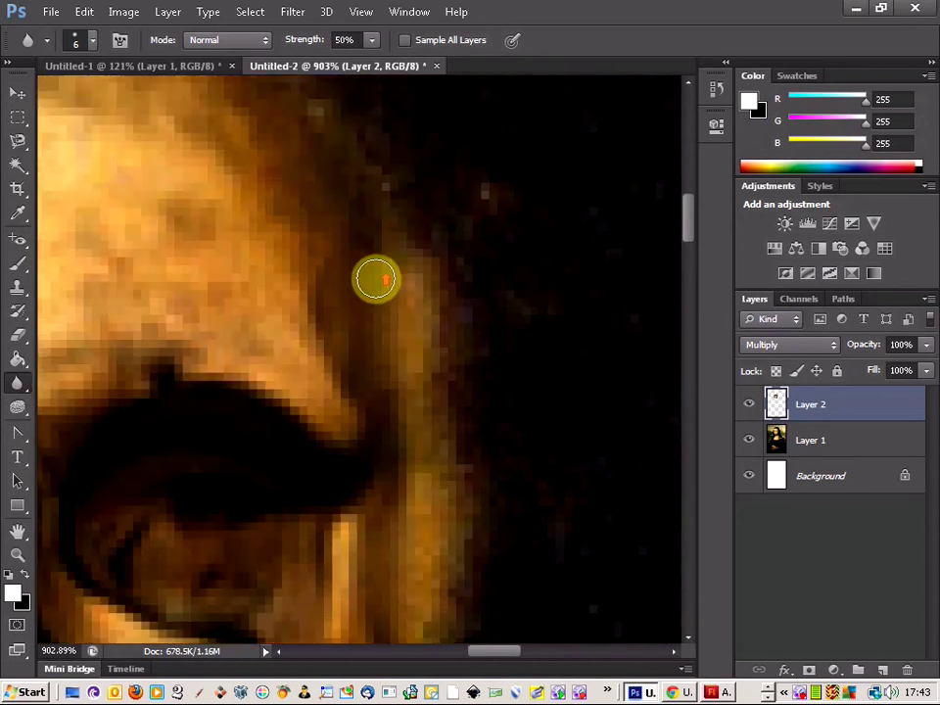
scroll(377, 280, "up", 4)
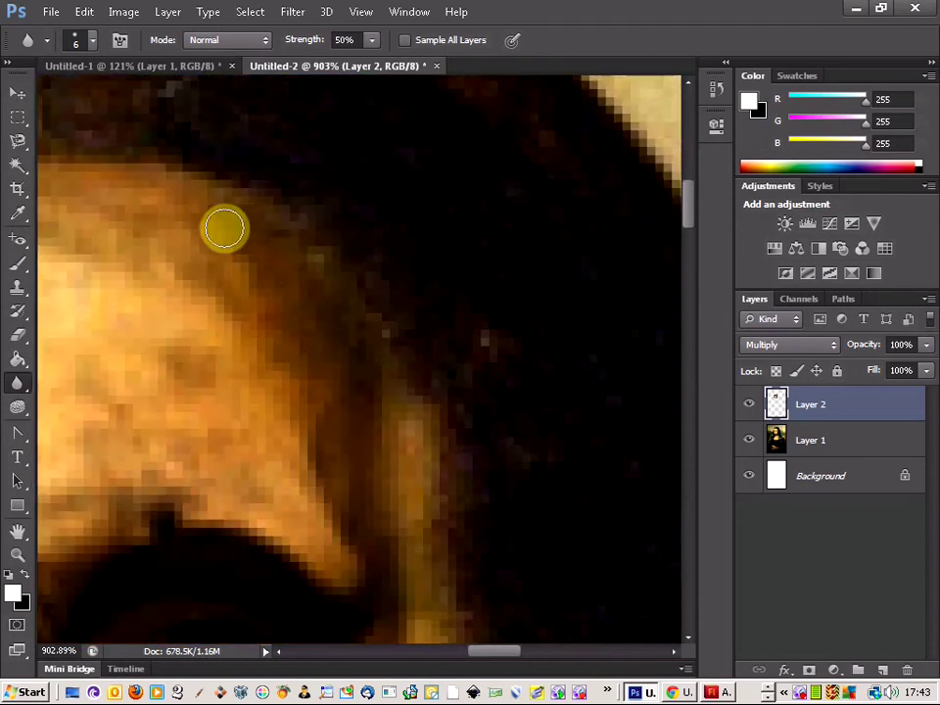
scroll(384, 324, "down", 2)
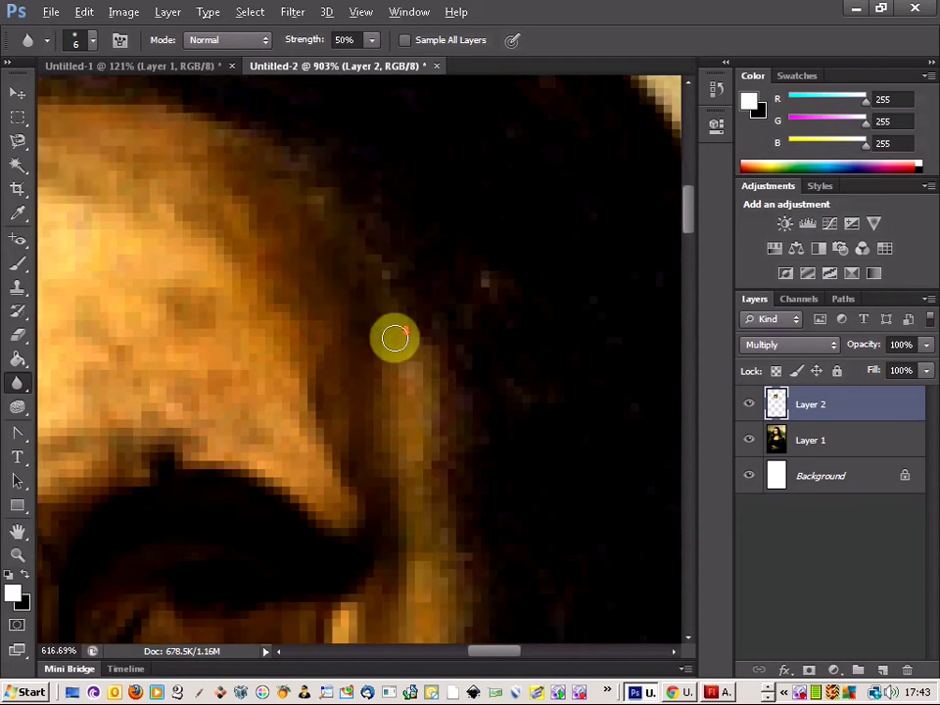
scroll(395, 338, "down", 3)
scroll(402, 333, "down", 2)
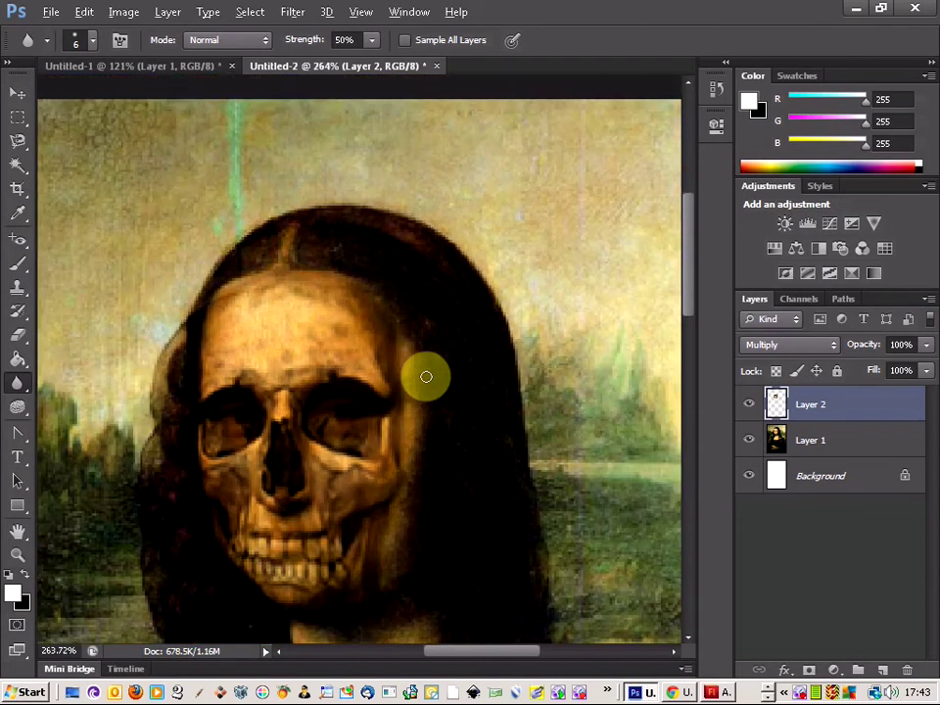
scroll(405, 428, "up", 1)
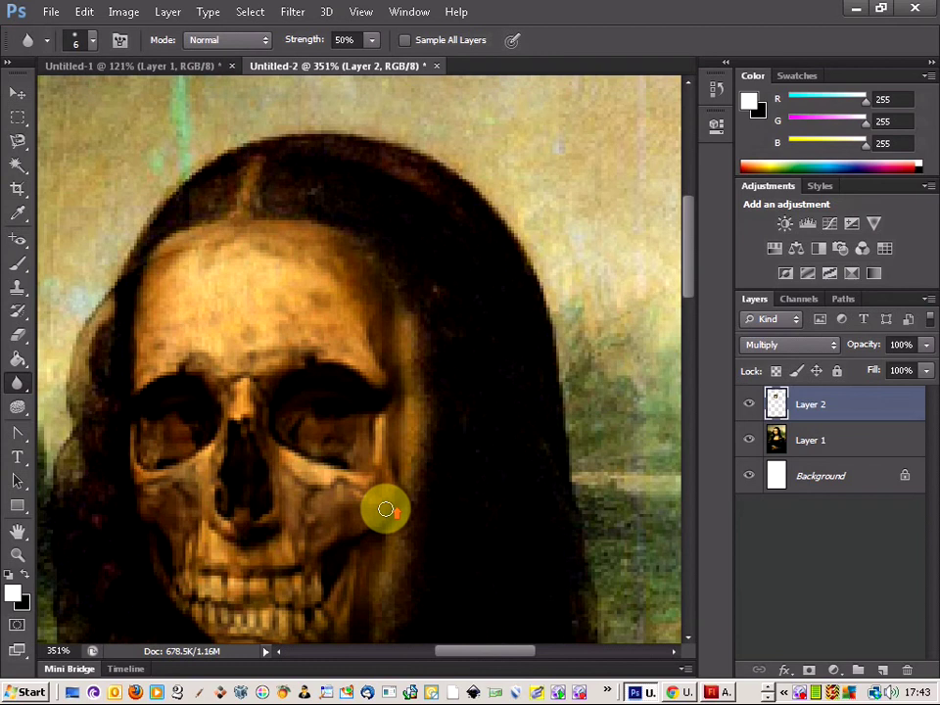
scroll(391, 528, "up", 3)
scroll(388, 539, "down", 3)
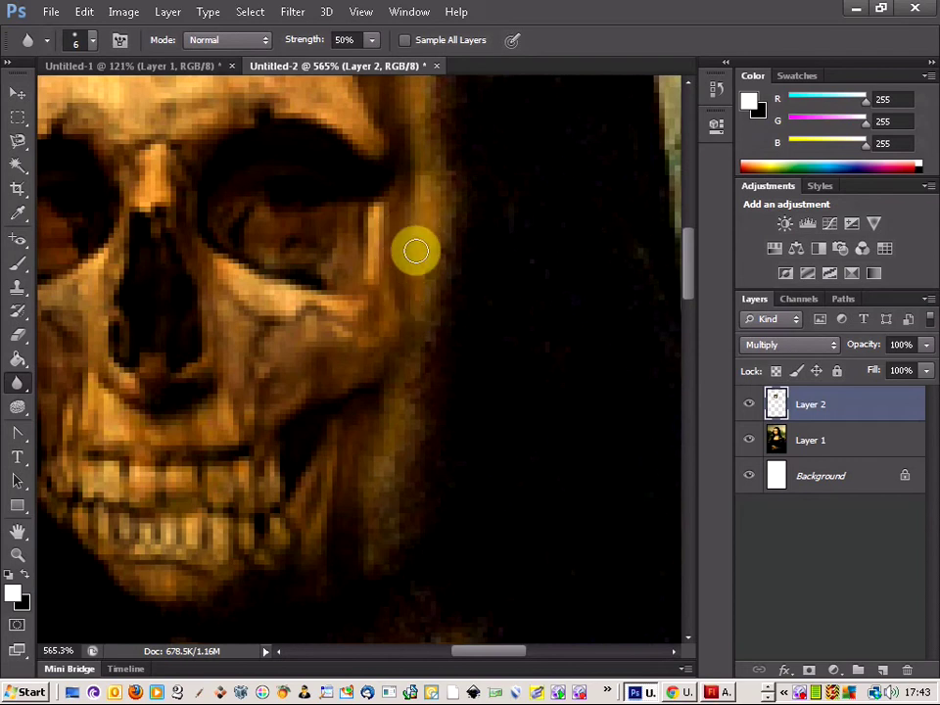
scroll(418, 281, "up", 5)
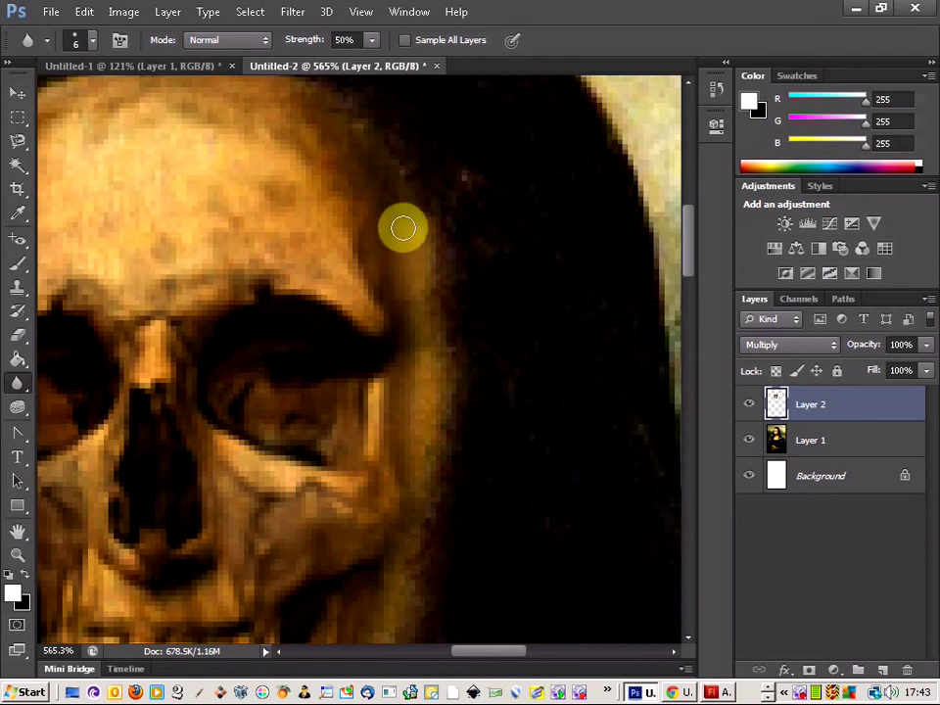
scroll(408, 266, "up", 4)
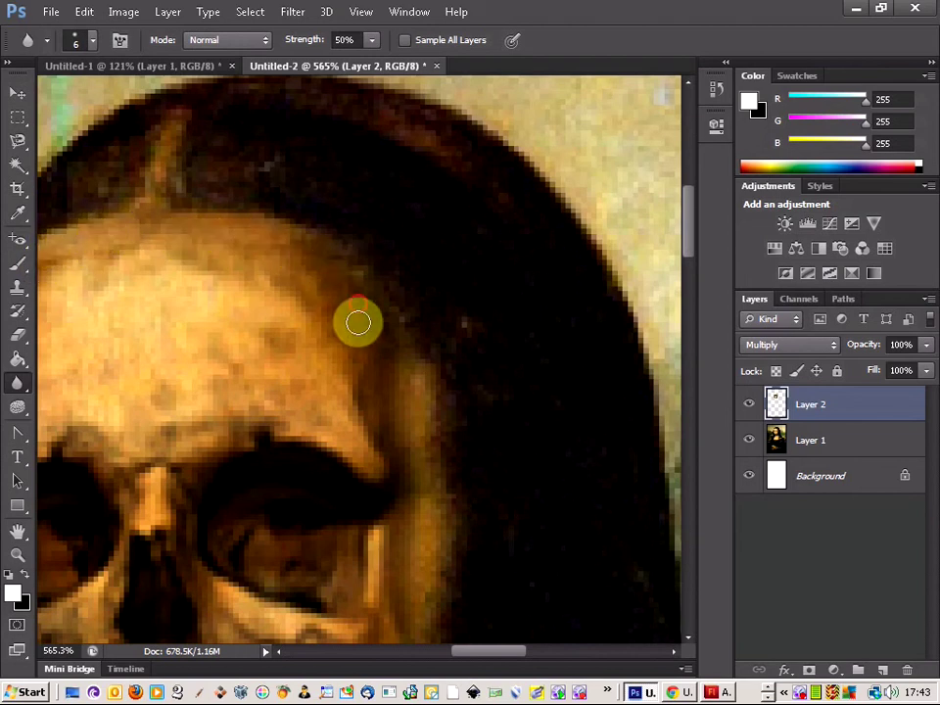
scroll(357, 323, "down", 5)
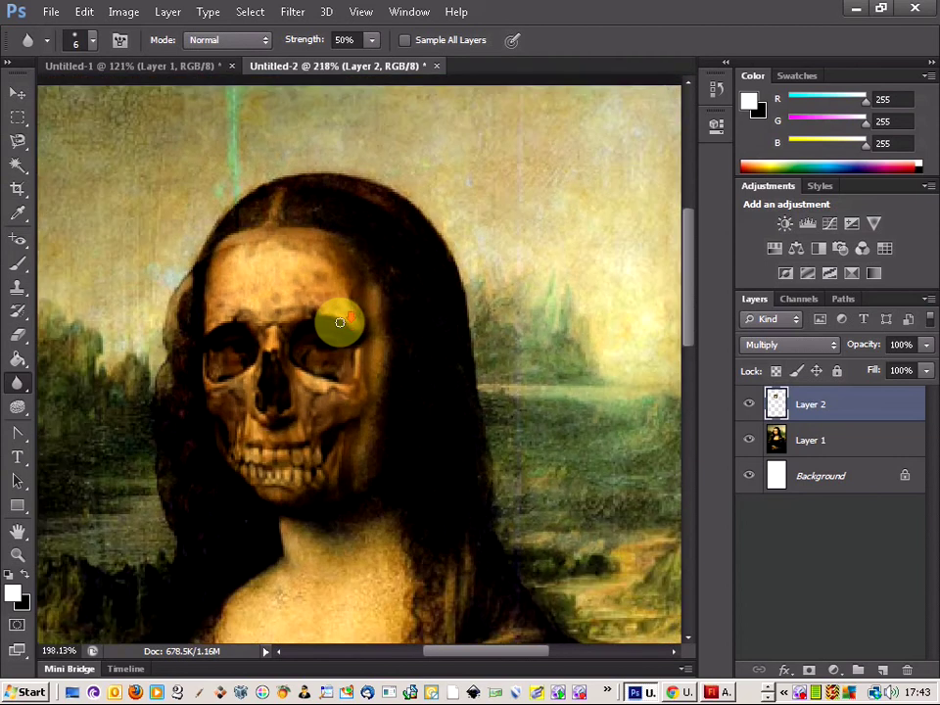
scroll(339, 323, "down", 1)
scroll(339, 323, "up", 1)
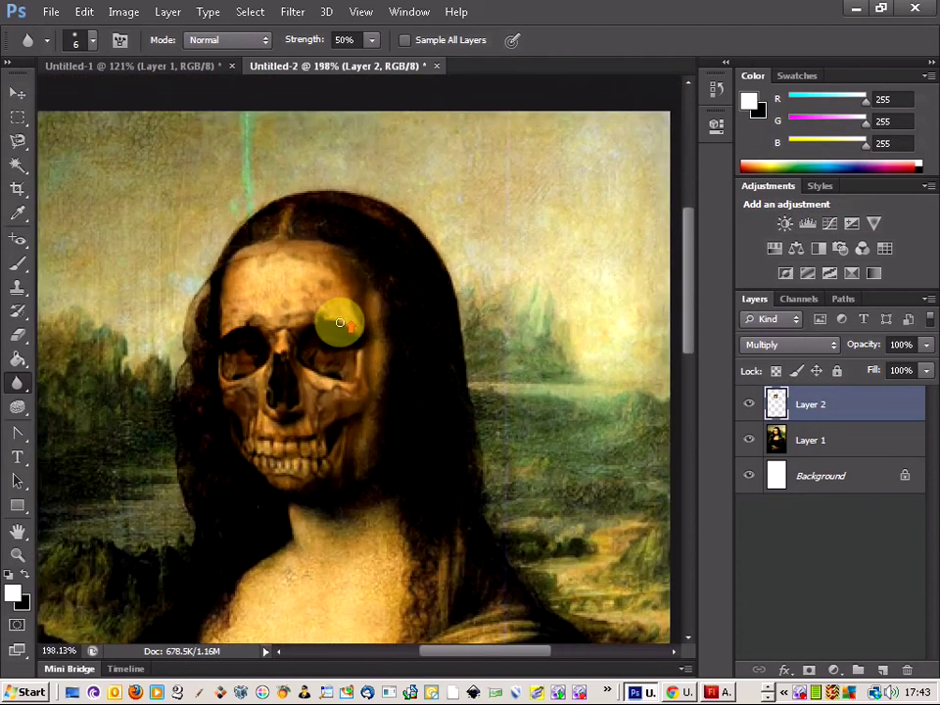
scroll(339, 324, "up", 2)
scroll(380, 352, "down", 2)
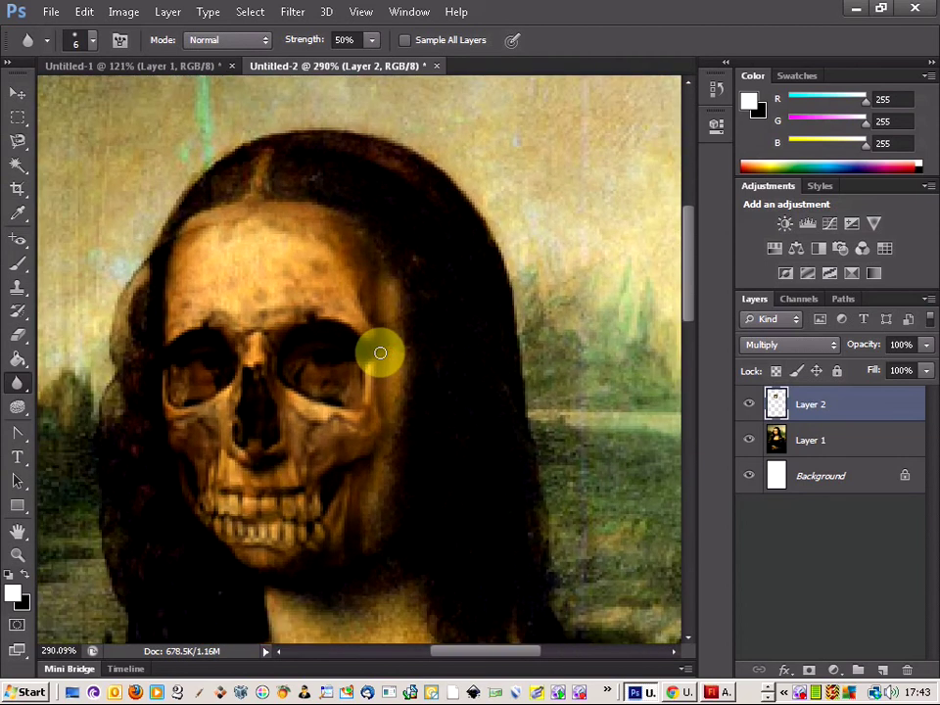
left_click_drag(198, 232, 189, 230)
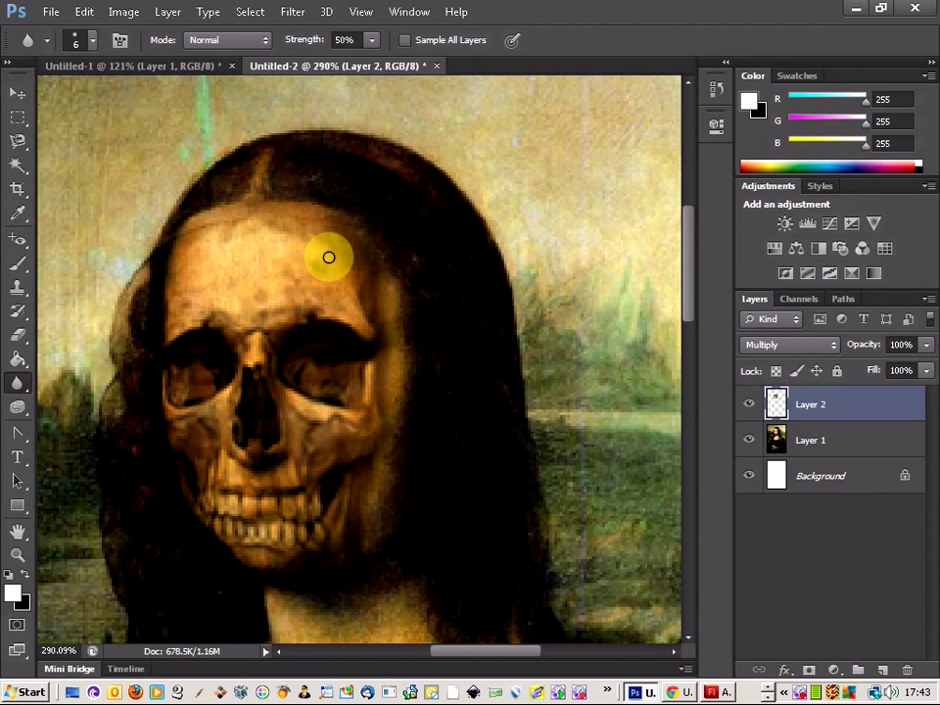
scroll(360, 294, "up", 1)
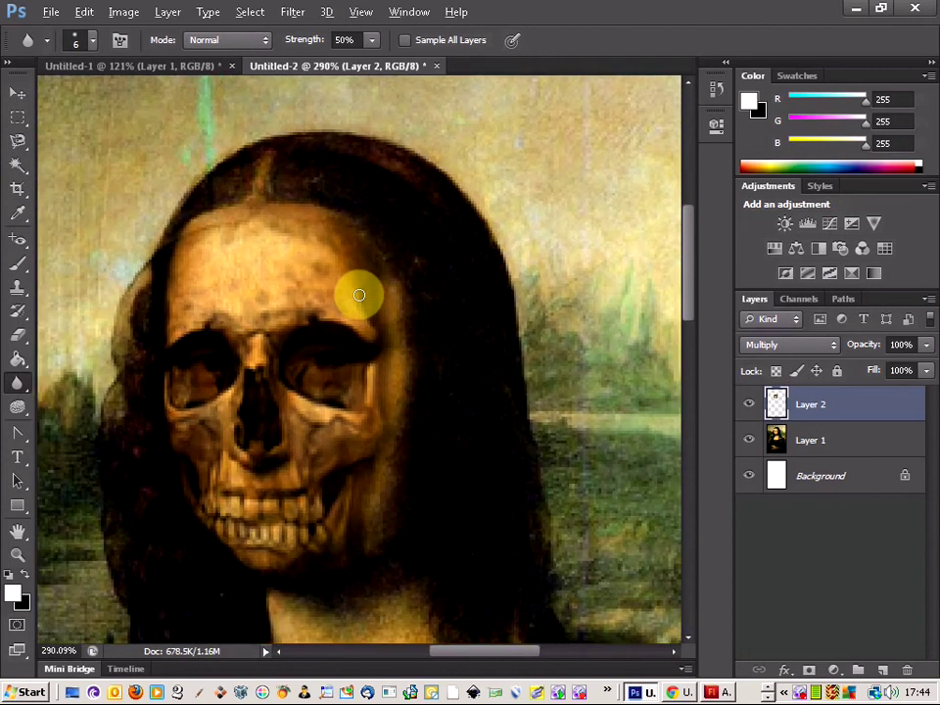
Select Layer 1 and Layer 2 and merge them with Merge Visible into one Background layer.
left_click(851, 446)
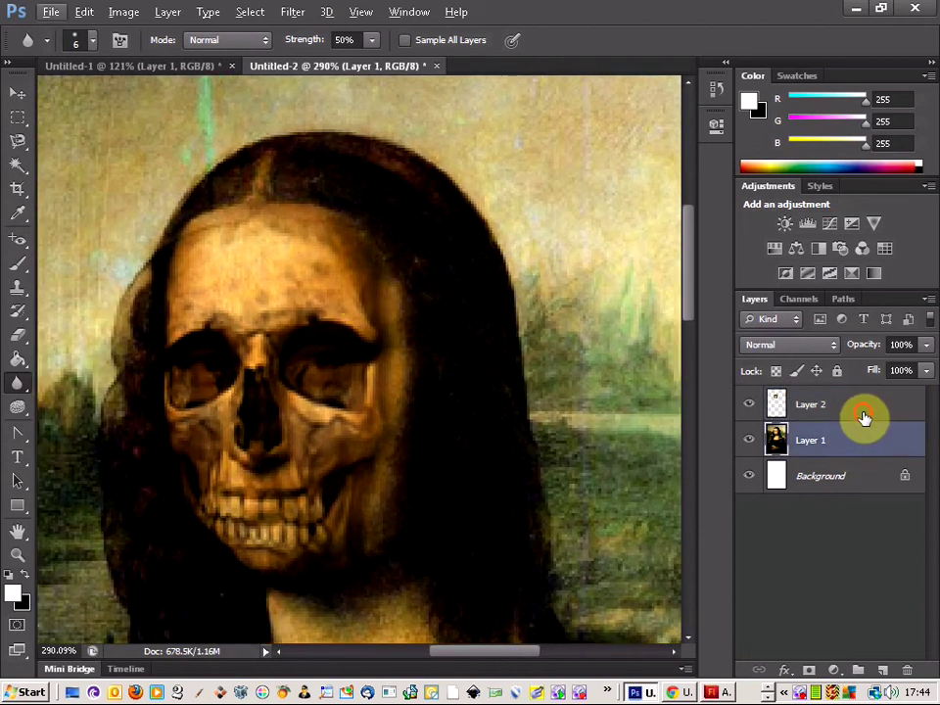
left_click(863, 418)
left_click(866, 448, "shift")
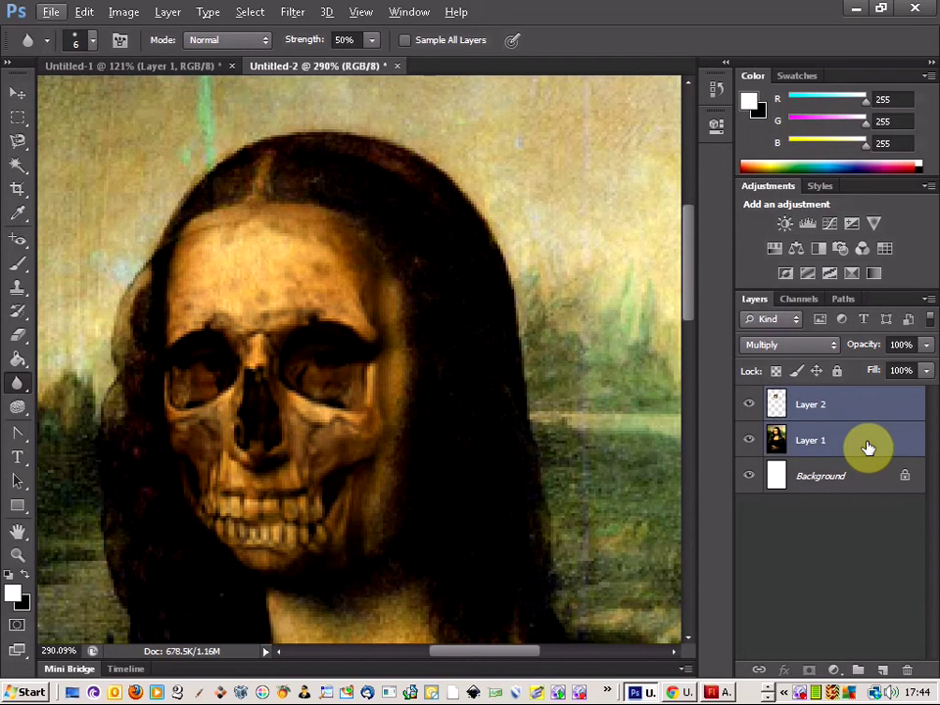
right_click(868, 447)
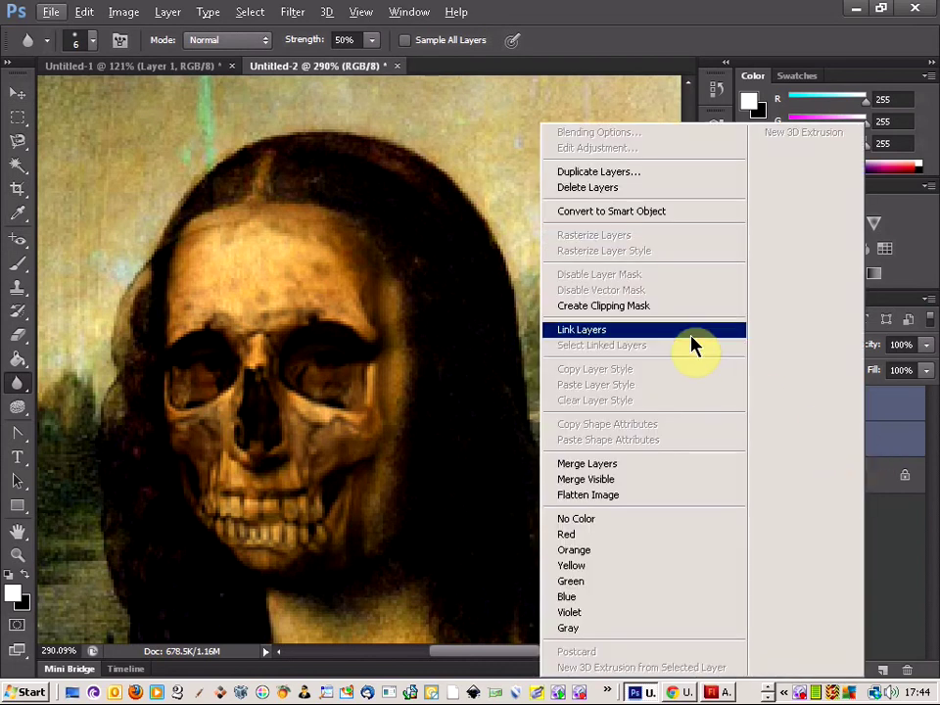
left_click(670, 479)
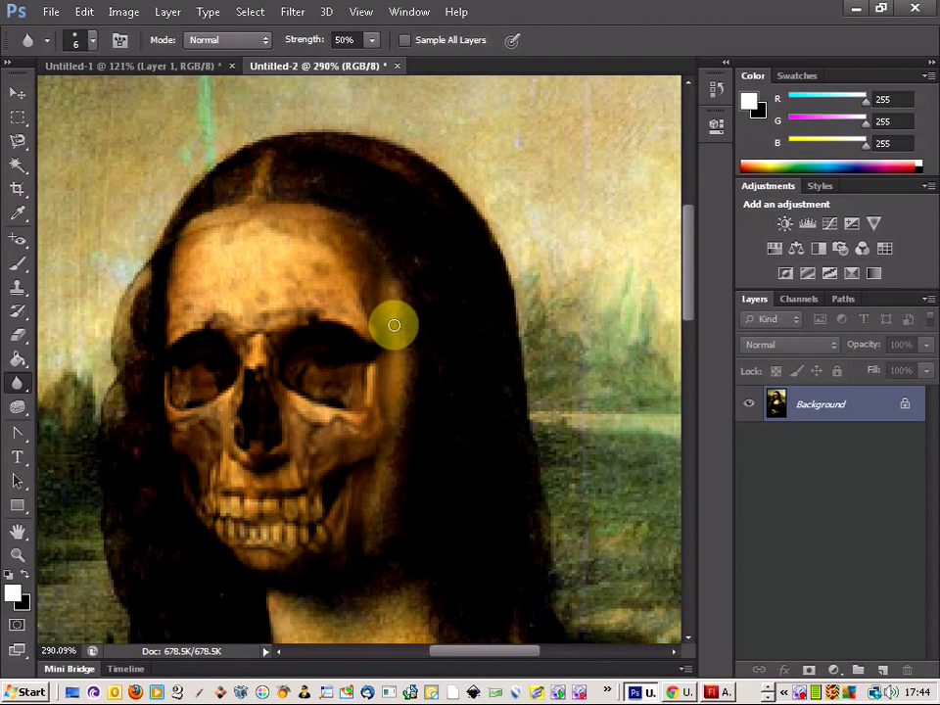
Blur the skull's edges beside the right eye and along the jaw.
scroll(389, 353, "up", 3, "alt")
mouse_move(396, 332)
left_mouse_down()
mouse_move(403, 378)
mouse_move(391, 442)
mouse_move(395, 307)
mouse_move(382, 257)
left_mouse_up()
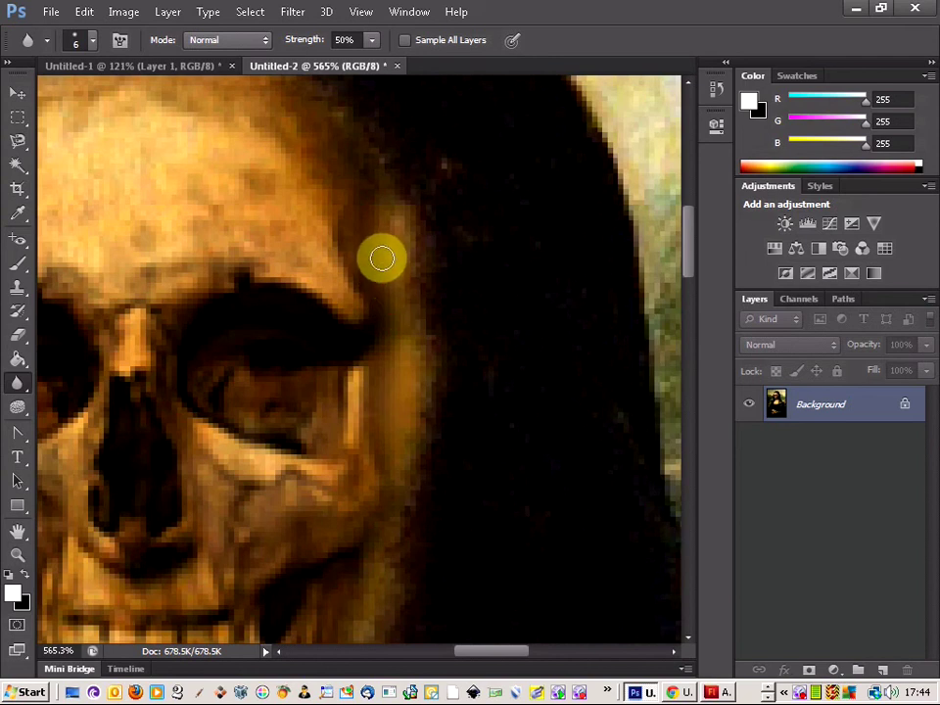
scroll(374, 378, "down", 5)
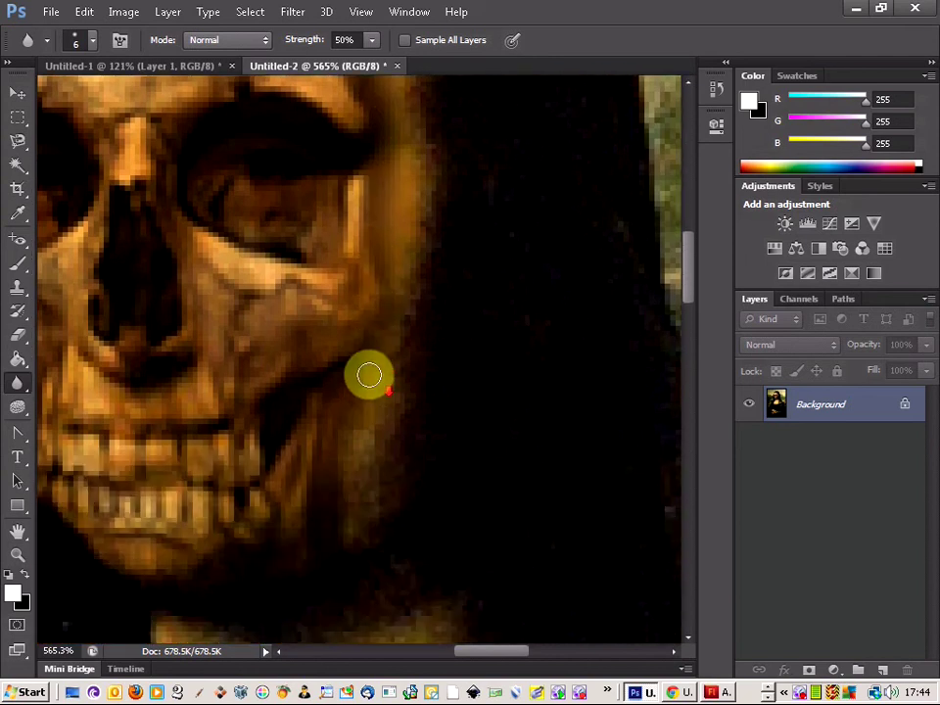
left_click_drag(344, 461, 362, 347)
Soften the skull's forehead edge along the hairline with further blur strokes.
scroll(336, 342, "up", 5)
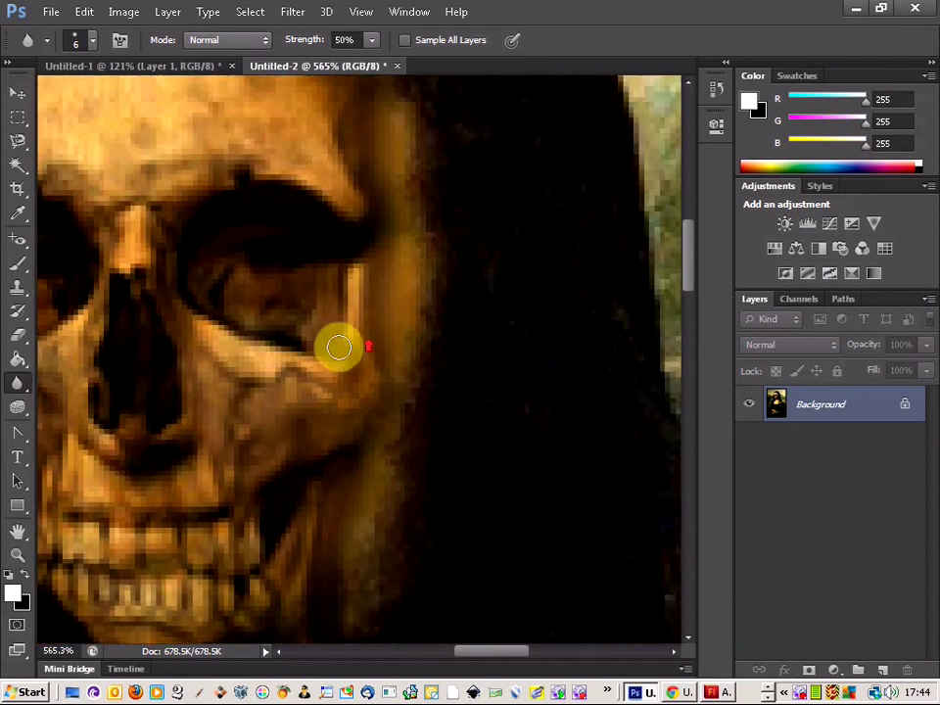
scroll(336, 347, "up", 3)
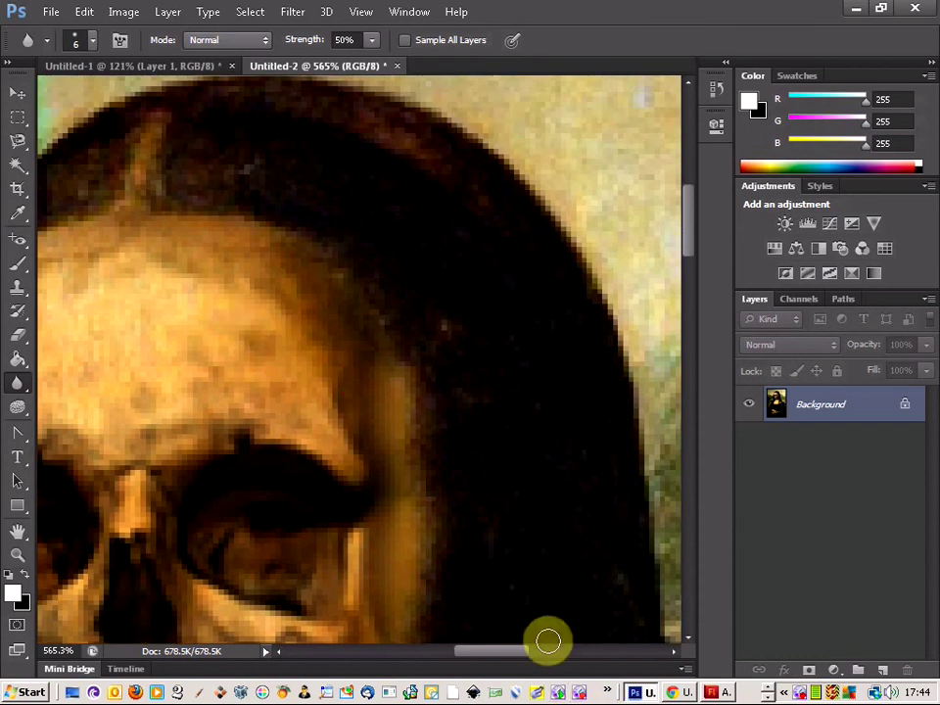
left_click_drag(521, 664, 498, 663)
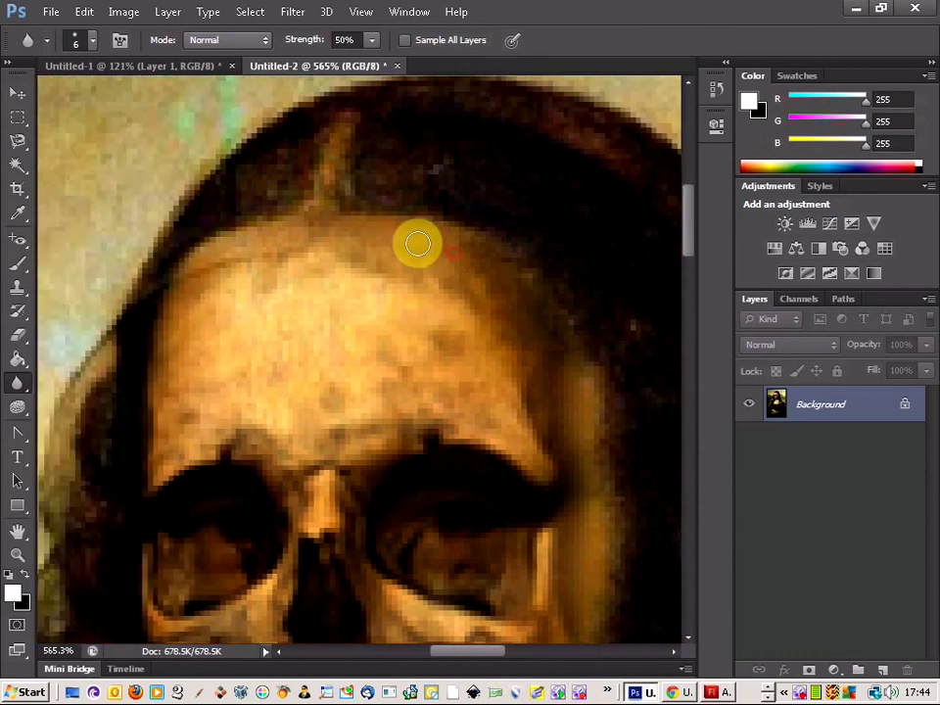
left_click_drag(308, 243, 237, 247)
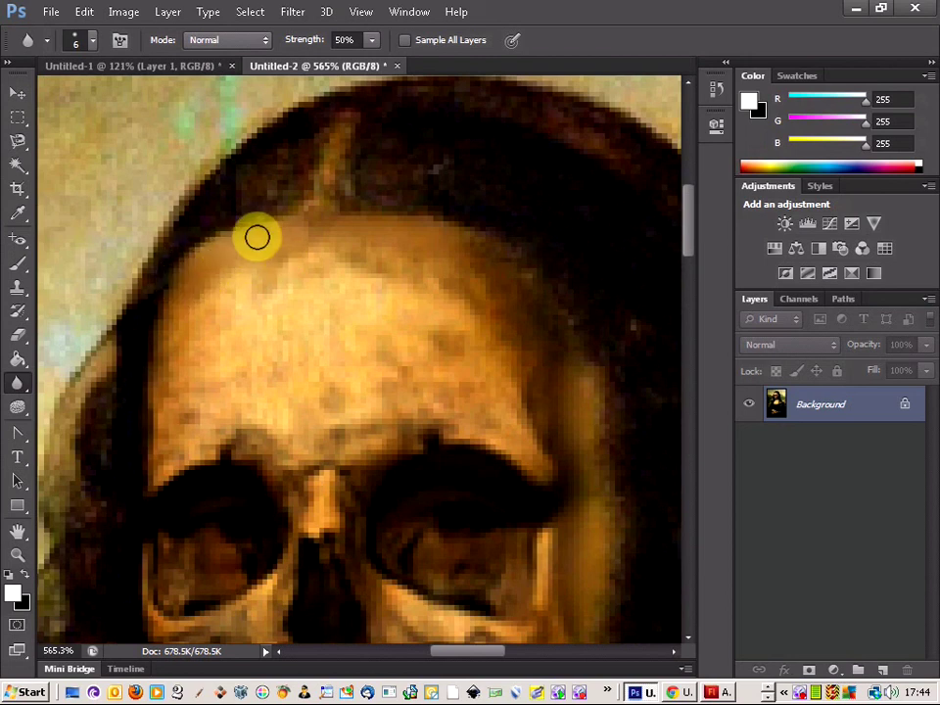
scroll(475, 312, "down", 4)
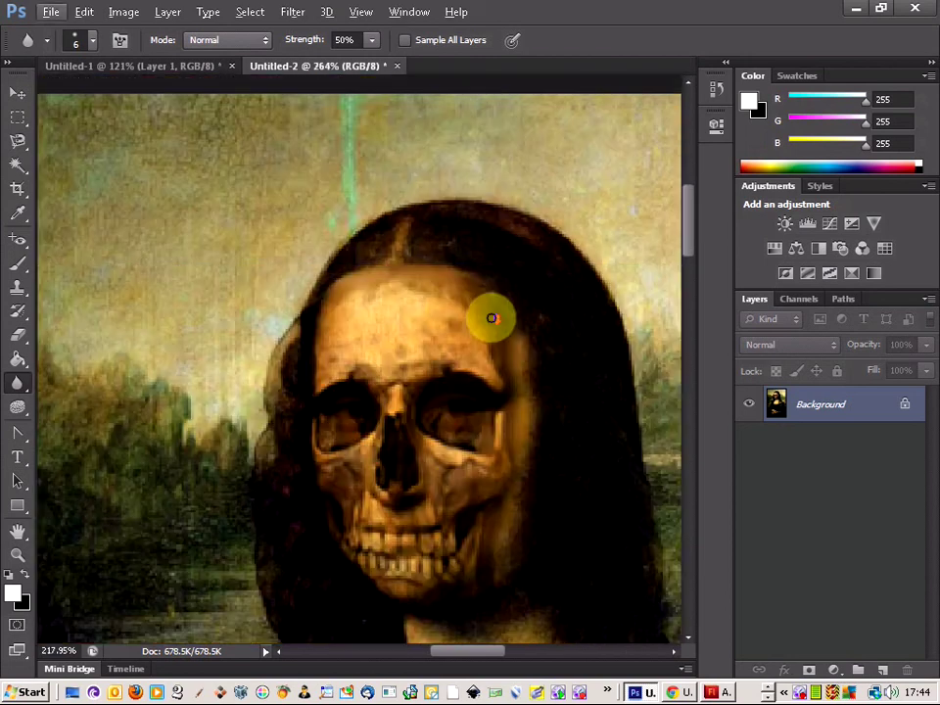
scroll(577, 390, "up", 1)
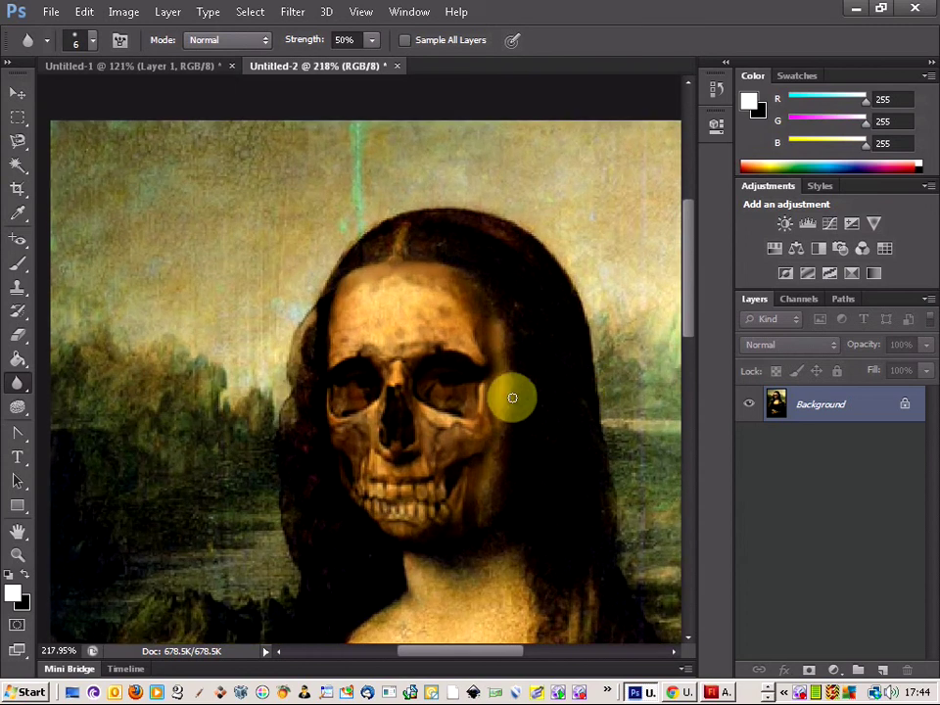
scroll(511, 395, "down", 2)
scroll(519, 382, "up", 3)
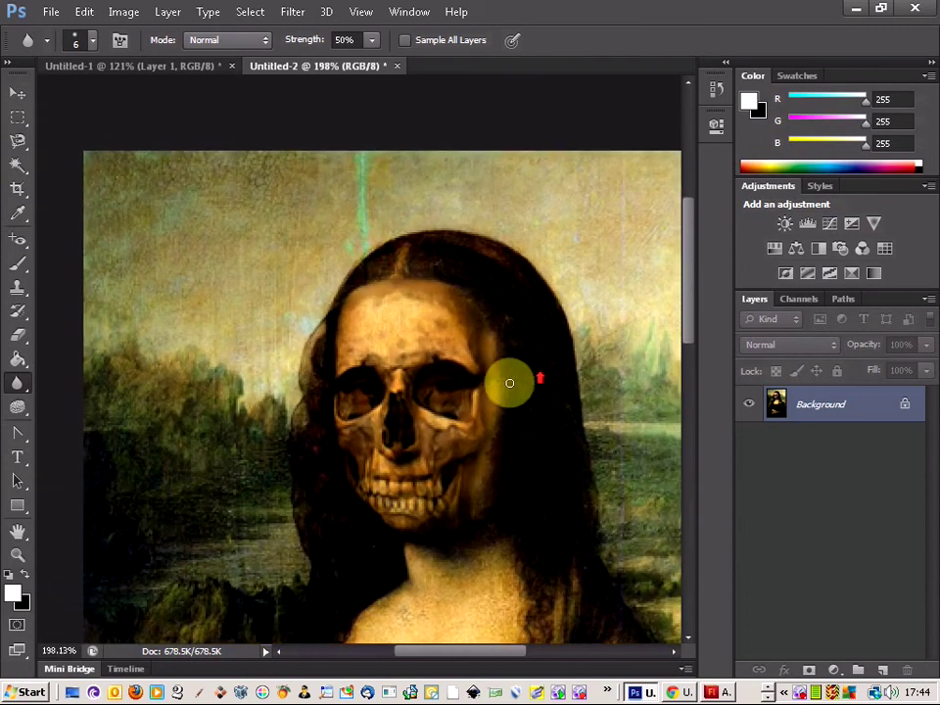
scroll(451, 411, "up", 4)
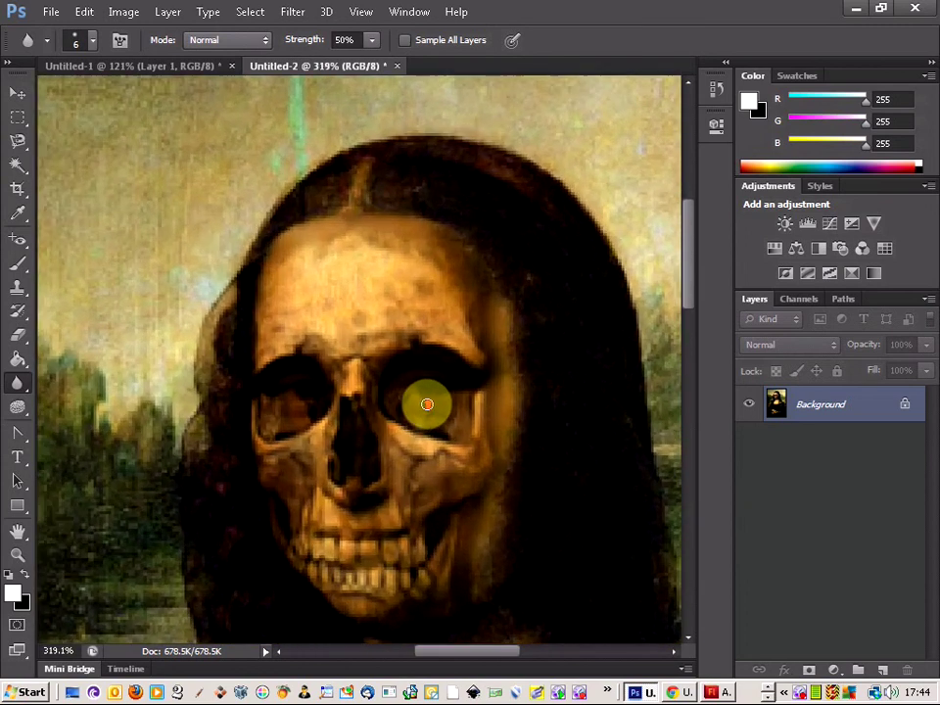
Paint the skull's eye sockets black with the Brush Tool, then zoom out.
right_click(14, 270)
left_click(88, 260)
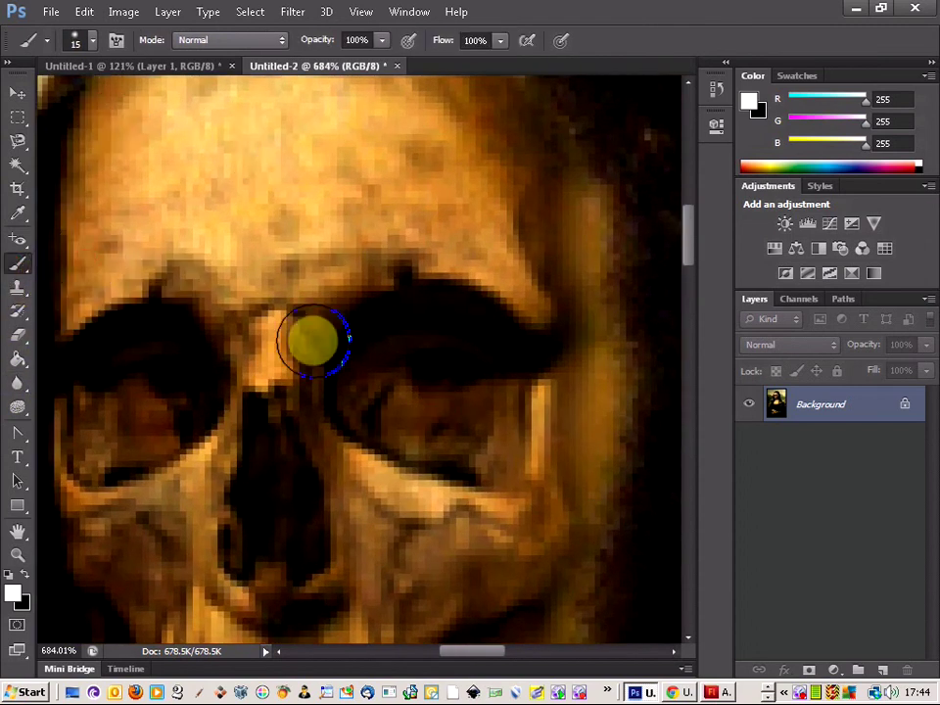
left_click(24, 576)
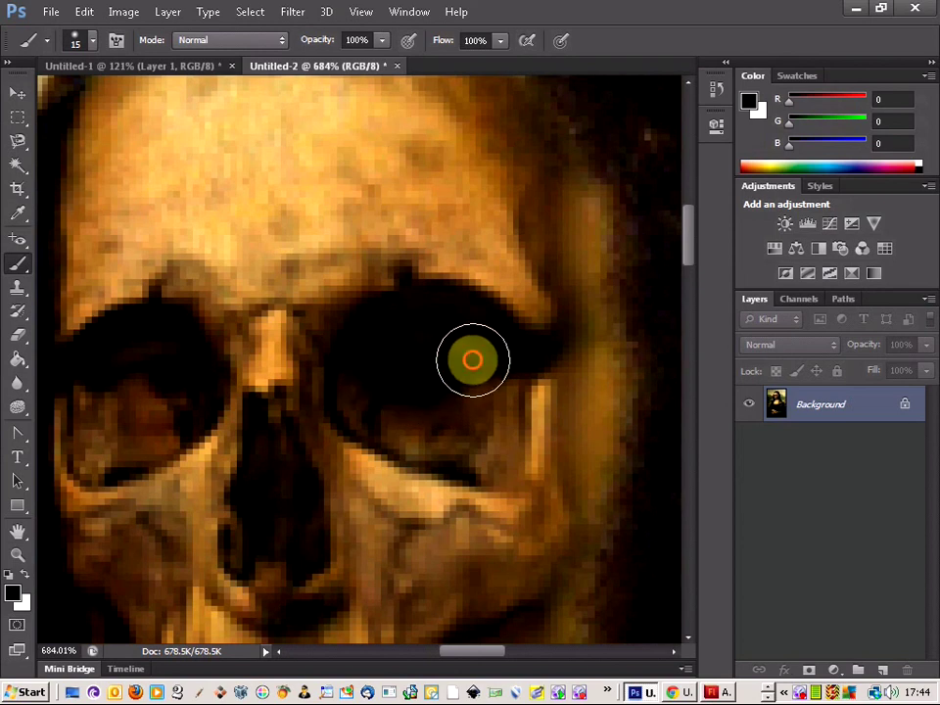
mouse_move(144, 383)
left_mouse_down()
mouse_move(174, 383)
mouse_move(140, 368)
mouse_move(138, 385)
mouse_move(153, 364)
mouse_move(235, 409)
mouse_move(196, 395)
left_mouse_up()
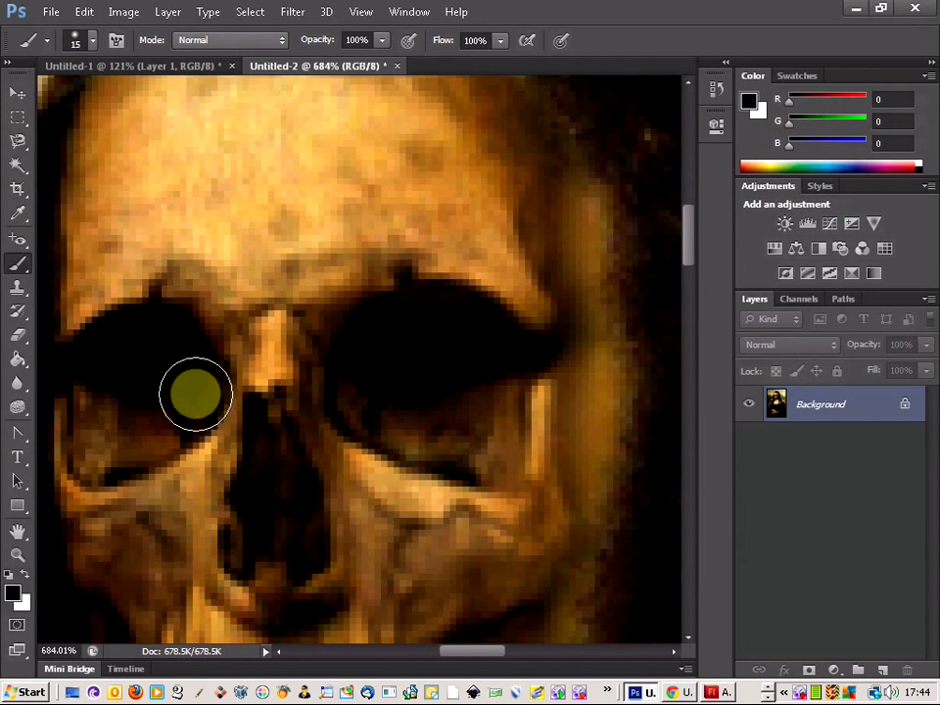
scroll(176, 377, "down", 8)
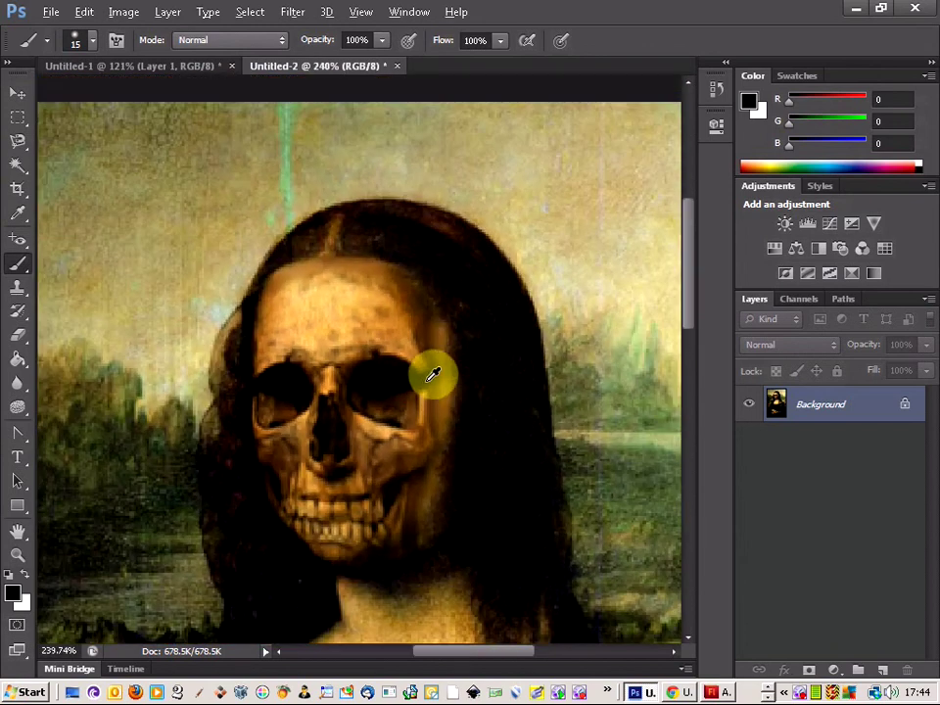
scroll(446, 360, "down", 3)
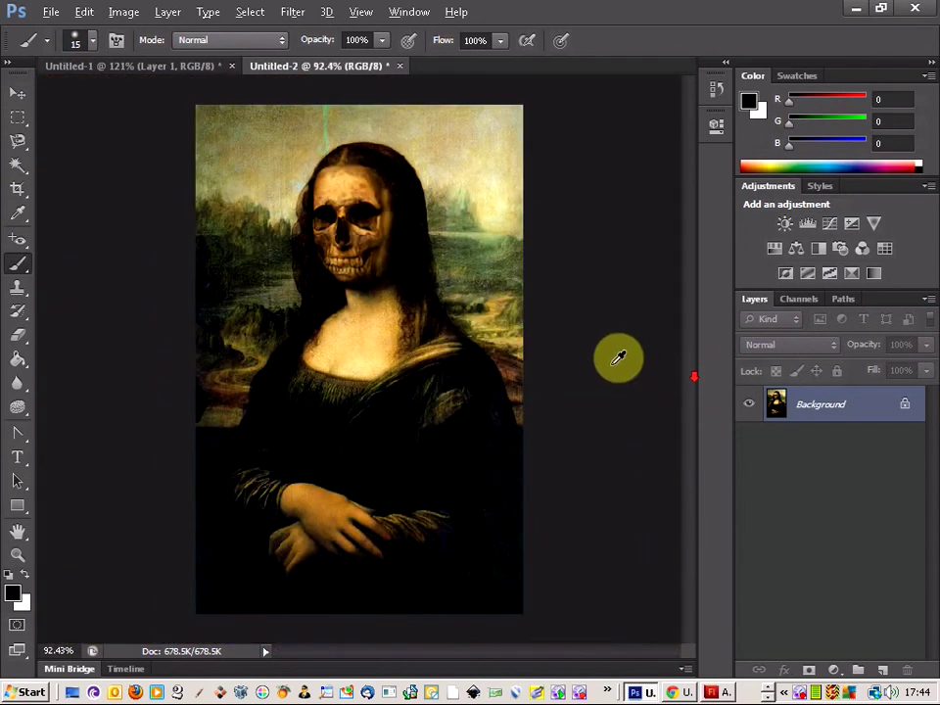